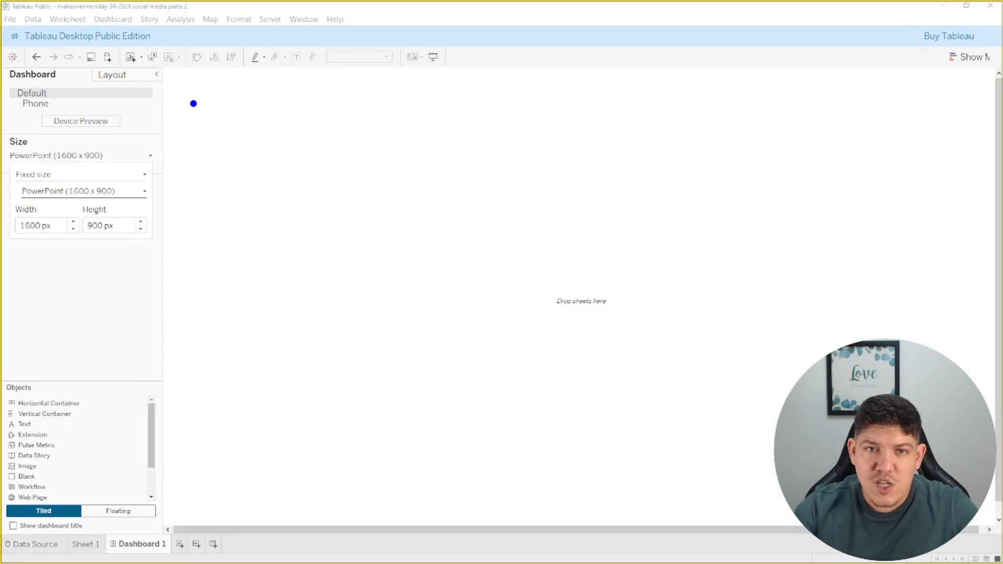
{"action": "mouse_move", "coordinate": [171, 82]}
{"action": "left_mouse_down"}
{"action": "mouse_move", "coordinate": [522, 409]}
{"action": "mouse_move", "coordinate": [566, 504]}
{"action": "left_mouse_up"}
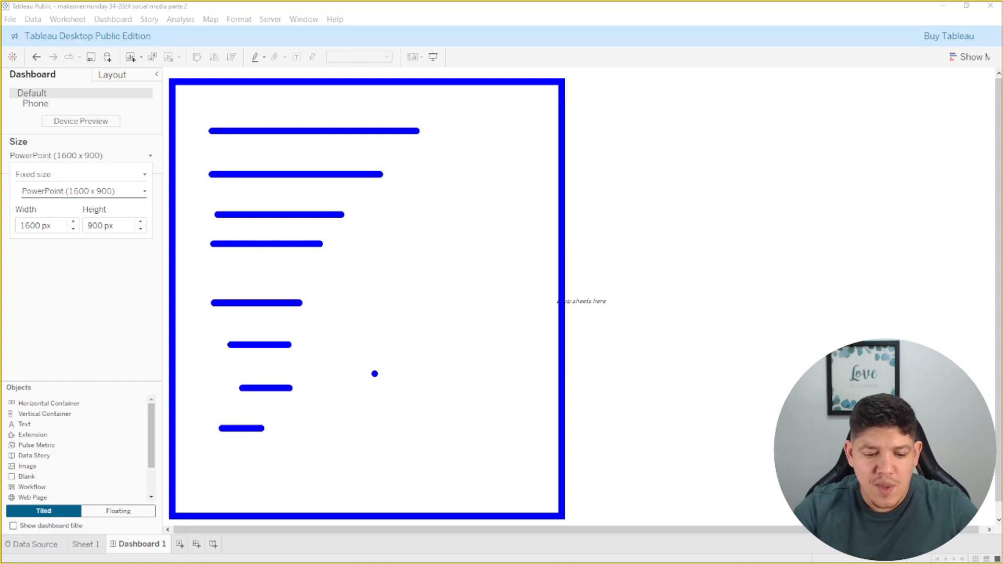
{"action": "mouse_move", "coordinate": [574, 82]}
{"action": "left_mouse_down"}
{"action": "mouse_move", "coordinate": [773, 227]}
{"action": "mouse_move", "coordinate": [975, 233]}
{"action": "left_mouse_up"}
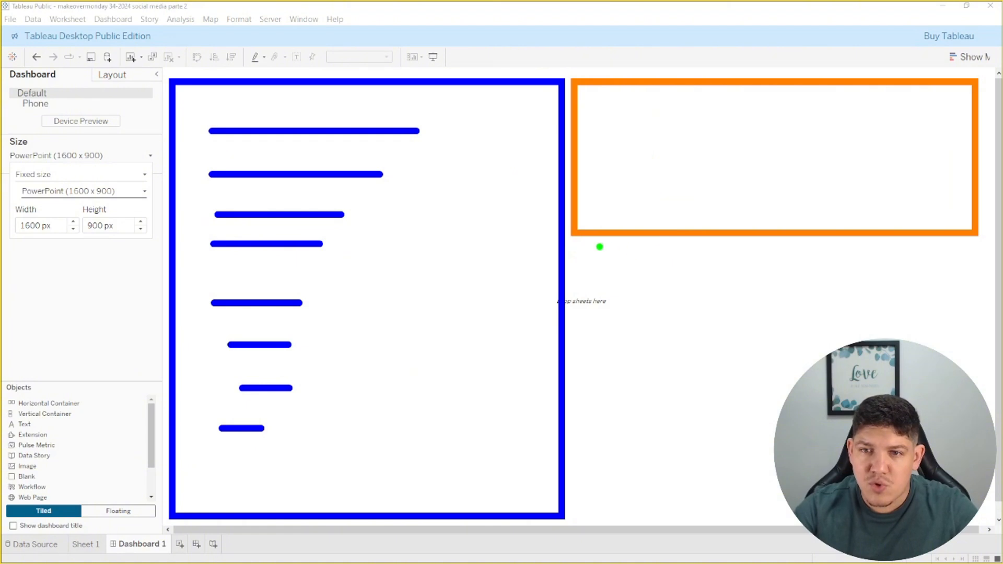
{"action": "left_click_drag", "start_coordinate": [575, 247], "coordinate": [974, 377]}
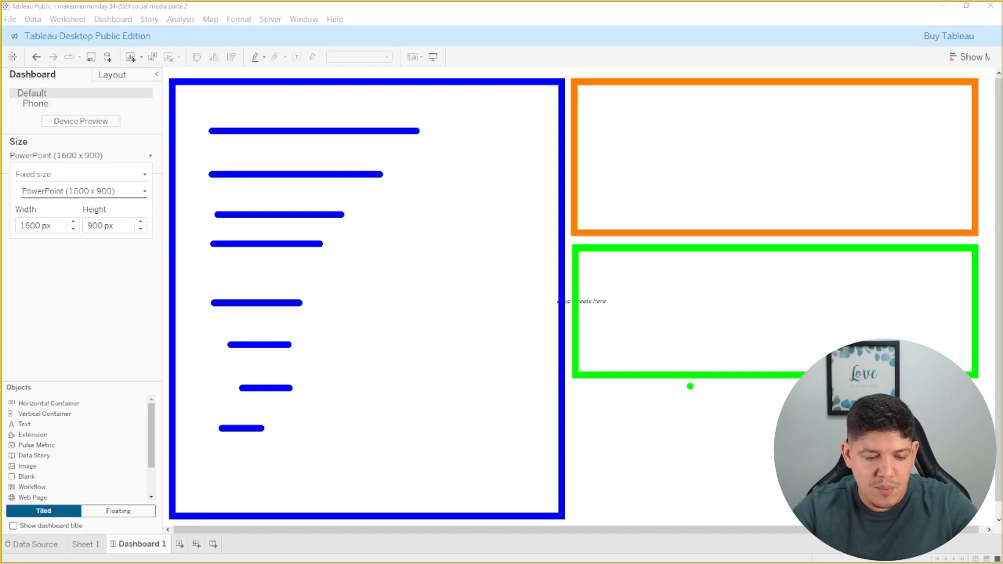
{"action": "key", "text": "p"}
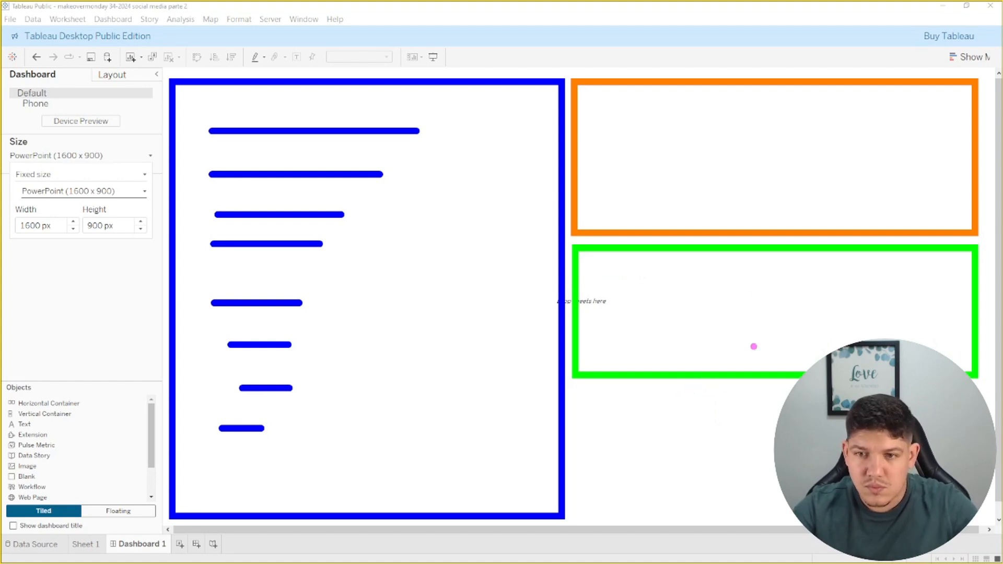
{"action": "left_click_drag", "start_coordinate": [582, 385], "coordinate": [963, 518]}
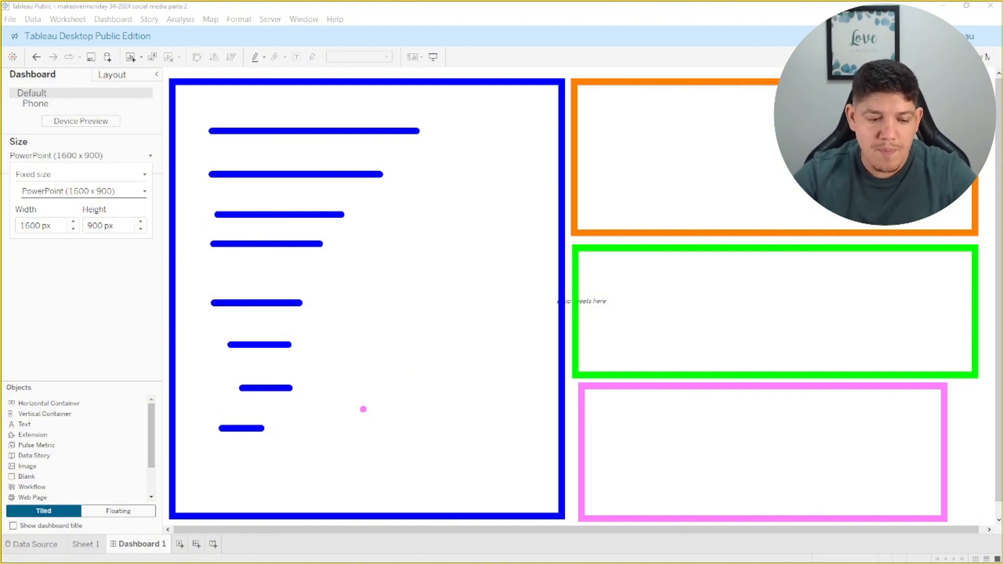
{"action": "key", "text": "Escape"}
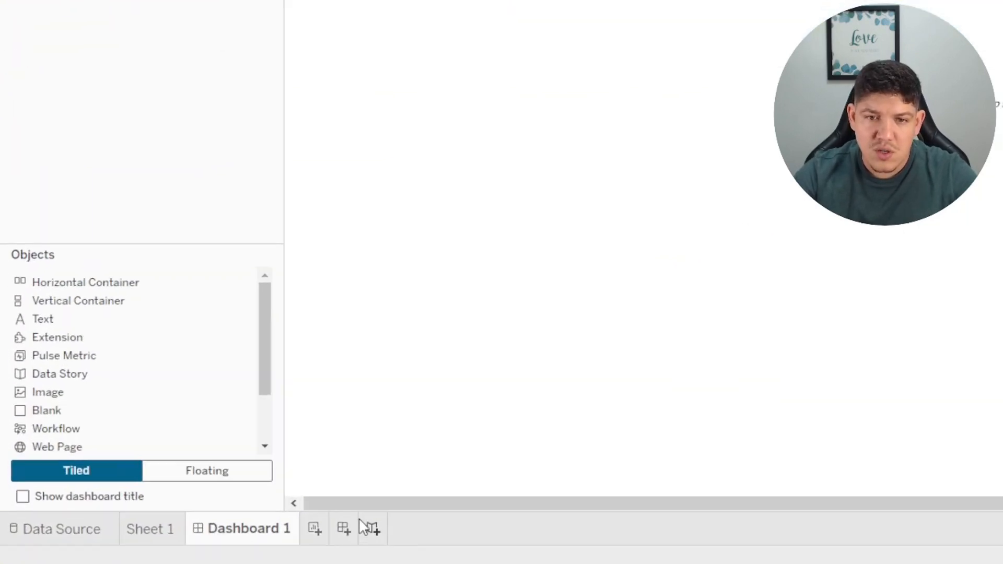
- Create a new worksheet and name it Plataformas
{"action": "left_click", "coordinate": [312, 532]}
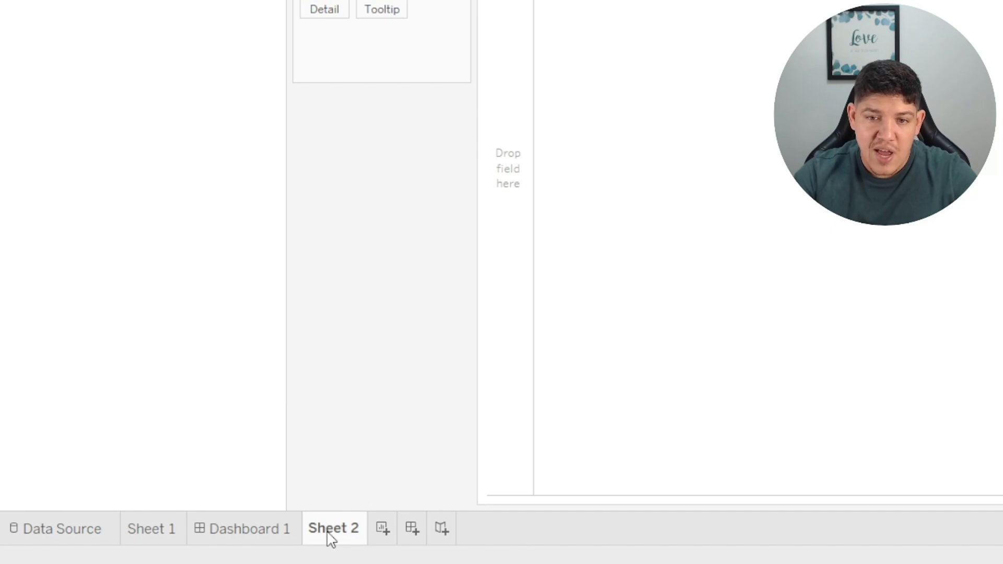
{"action": "double_click", "coordinate": [330, 538]}
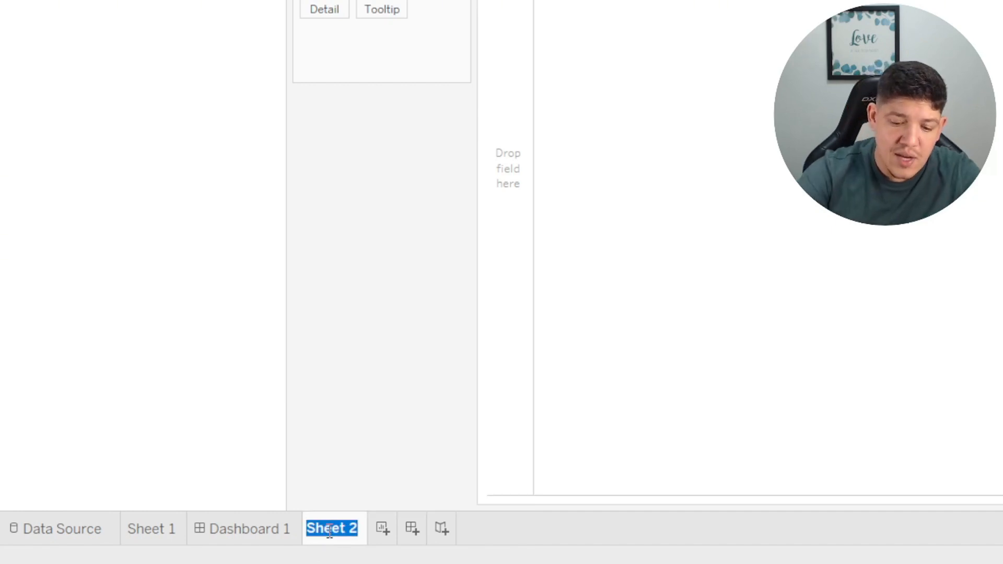
{"action": "type", "text": "Plataf"}
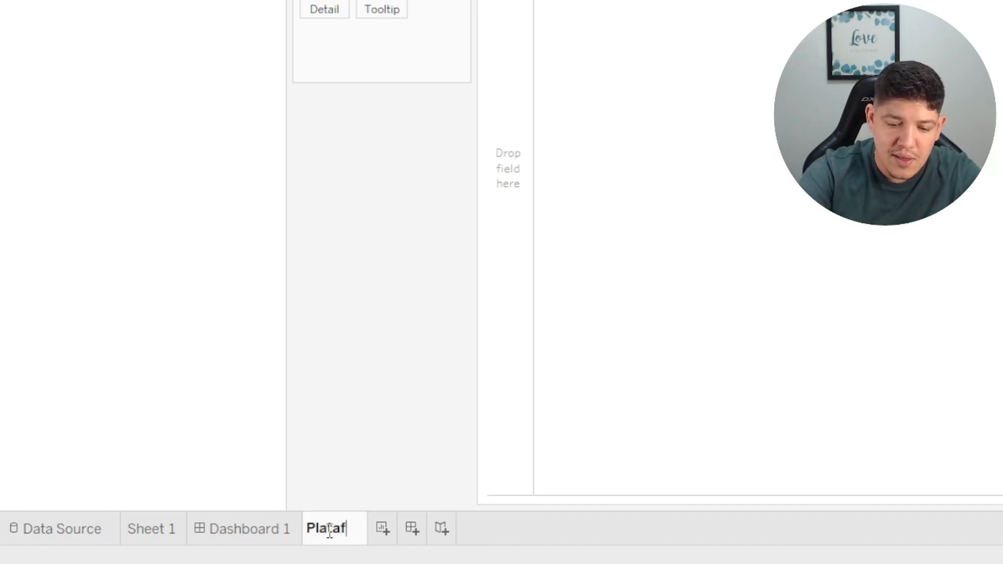
{"action": "type", "text": "ormas"}
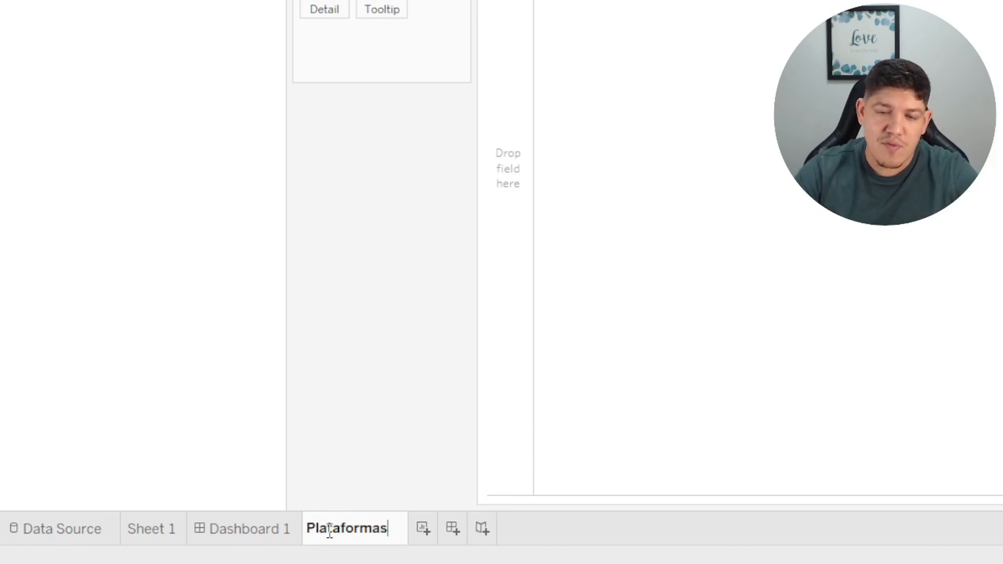
{"action": "key", "text": "Return"}
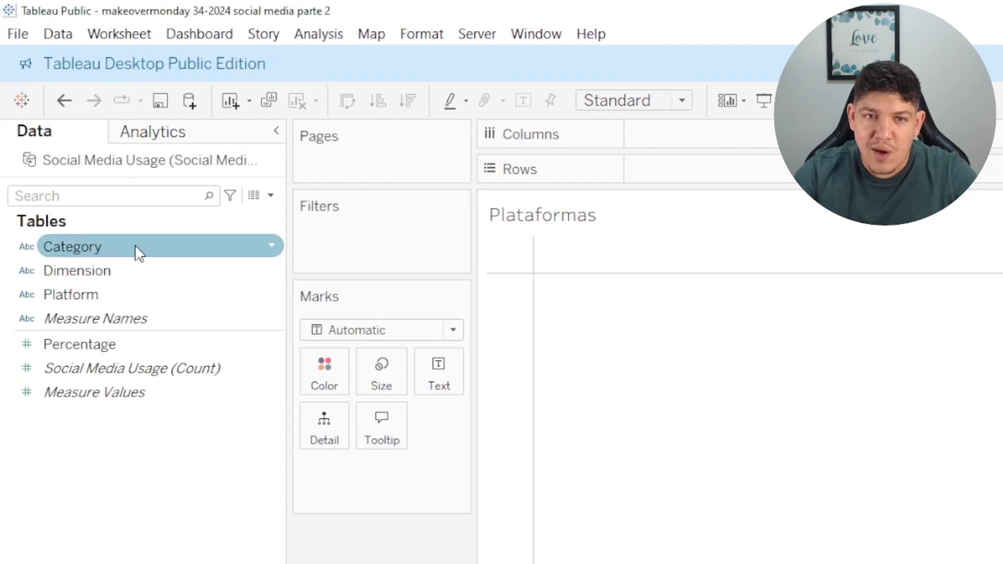
- Build a bar chart with Platform on the rows and Percentage on the columns
{"action": "mouse_move", "coordinate": [94, 303]}
{"action": "left_mouse_down"}
{"action": "mouse_move", "coordinate": [170, 306]}
{"action": "mouse_move", "coordinate": [688, 196]}
{"action": "mouse_move", "coordinate": [691, 174]}
{"action": "left_mouse_up"}
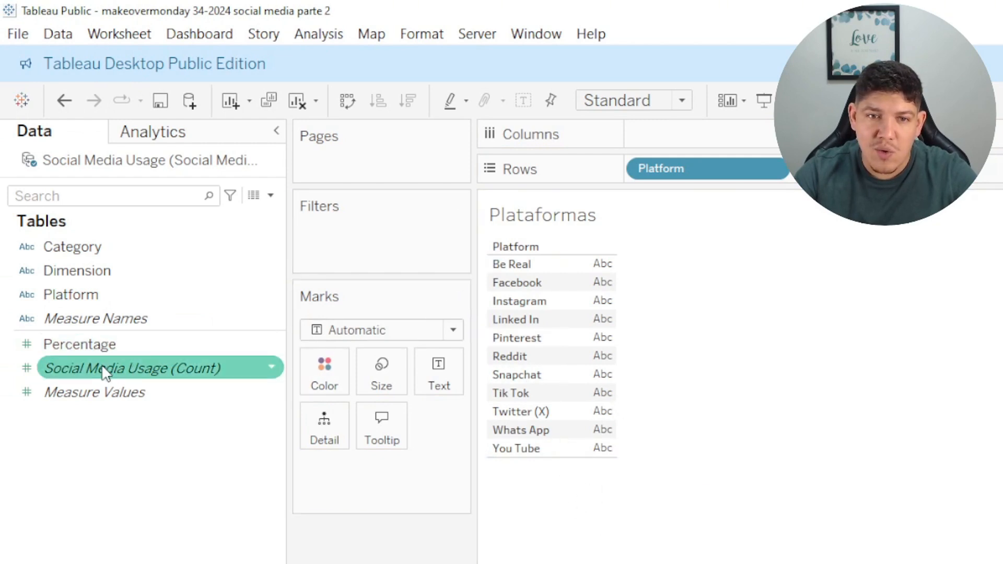
{"action": "left_click_drag", "start_coordinate": [84, 348], "coordinate": [689, 131]}
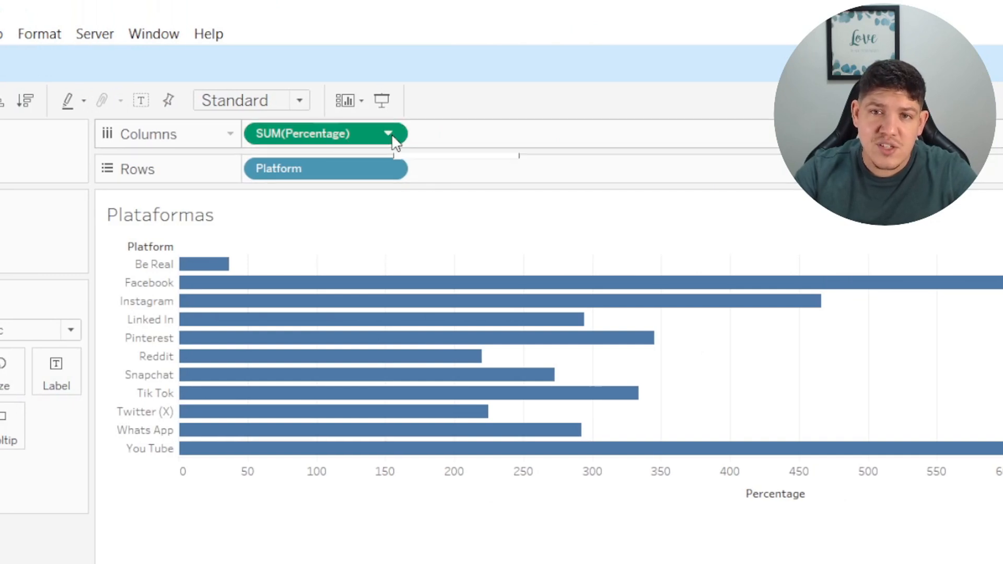
{"action": "left_click", "coordinate": [389, 134]}
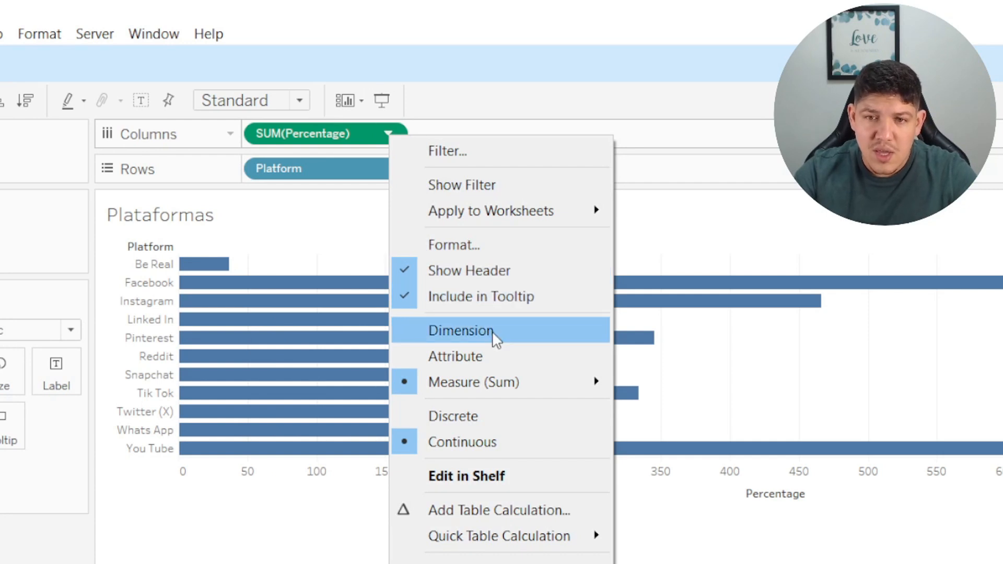
{"action": "mouse_move", "coordinate": [553, 382]}
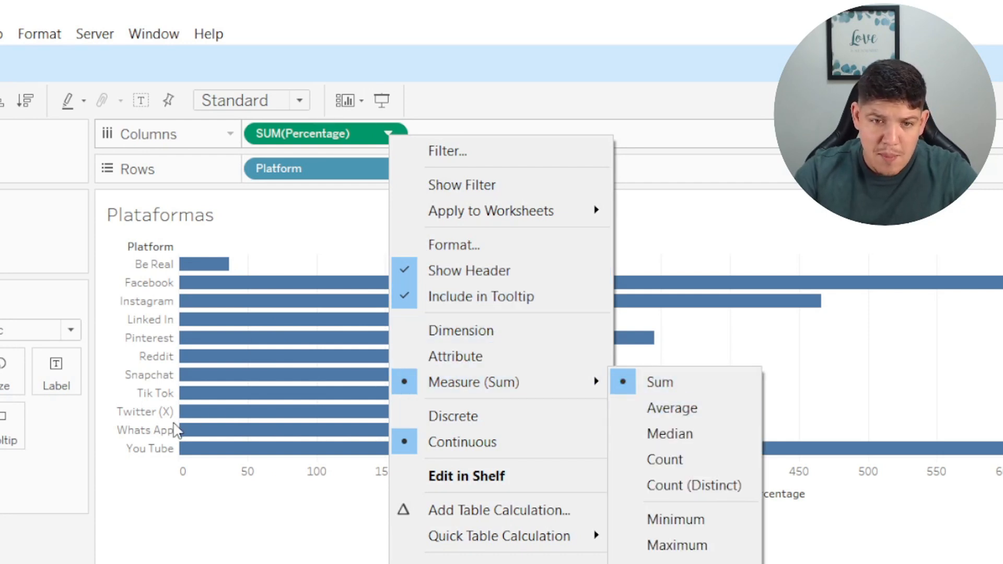
{"action": "left_click", "coordinate": [82, 478]}
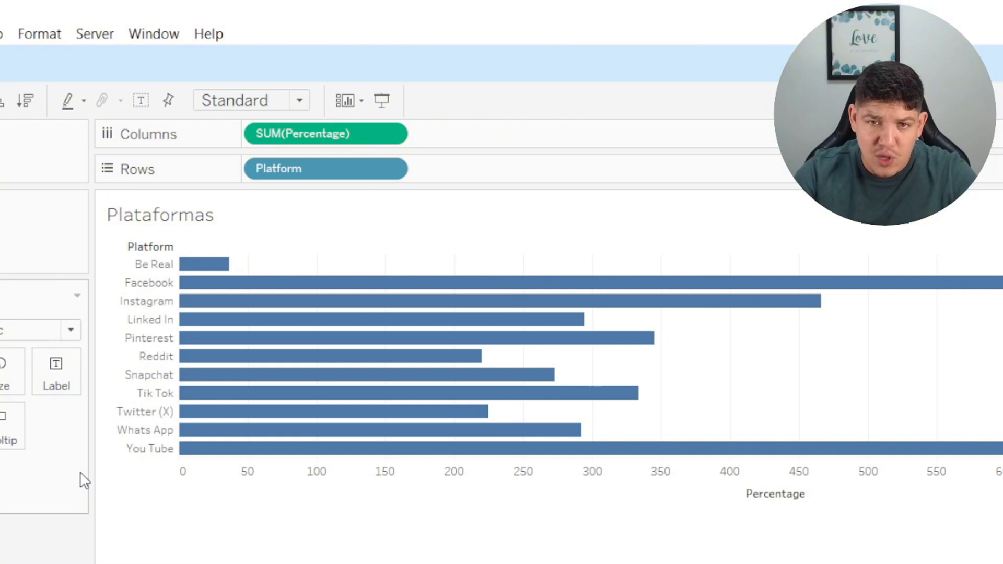
{"action": "mouse_move", "coordinate": [311, 299]}
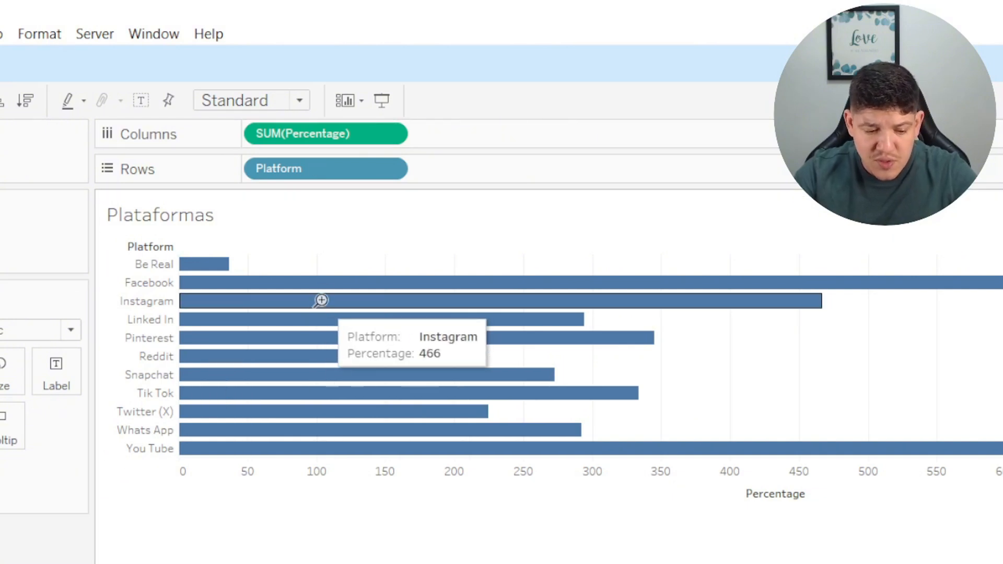
- Set the default aggregation of the Percentage field to Average
{"action": "left_click", "coordinate": [151, 347]}
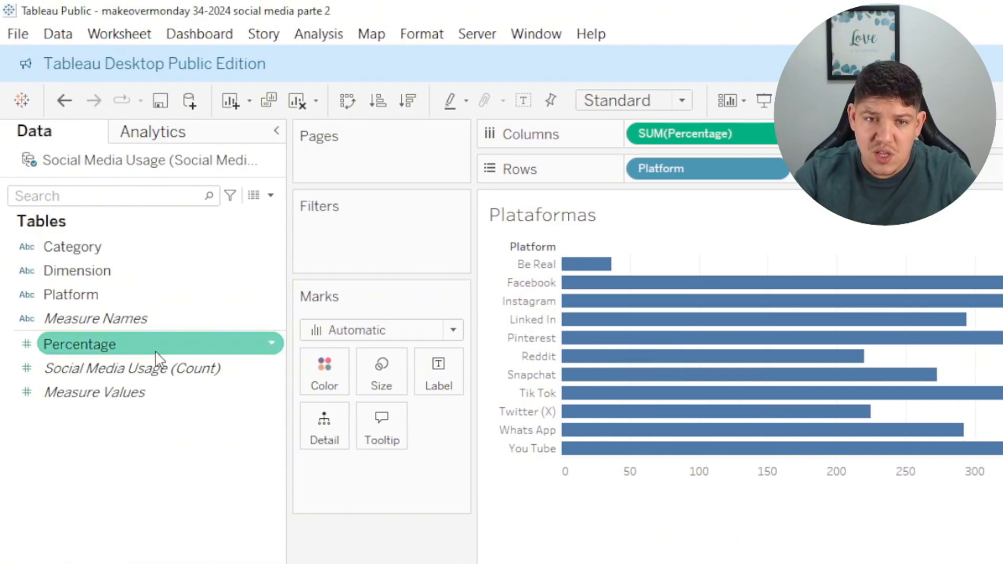
{"action": "right_click", "coordinate": [89, 351]}
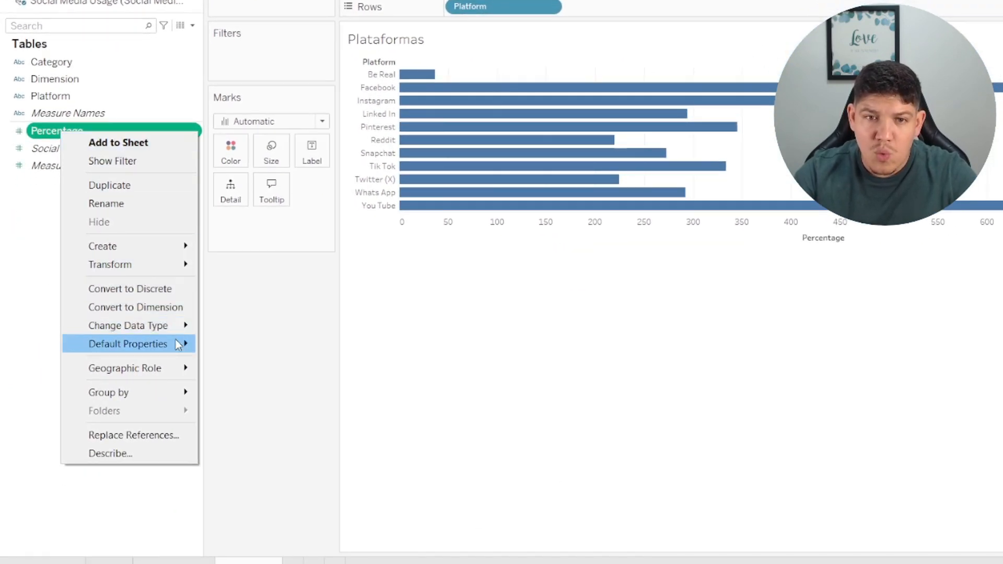
{"action": "mouse_move", "coordinate": [177, 342]}
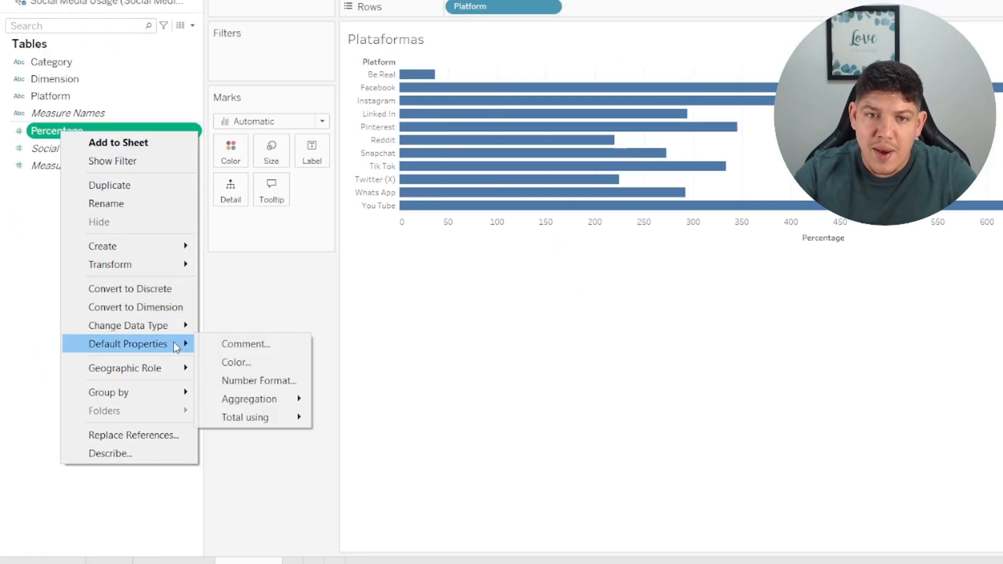
{"action": "mouse_move", "coordinate": [286, 401]}
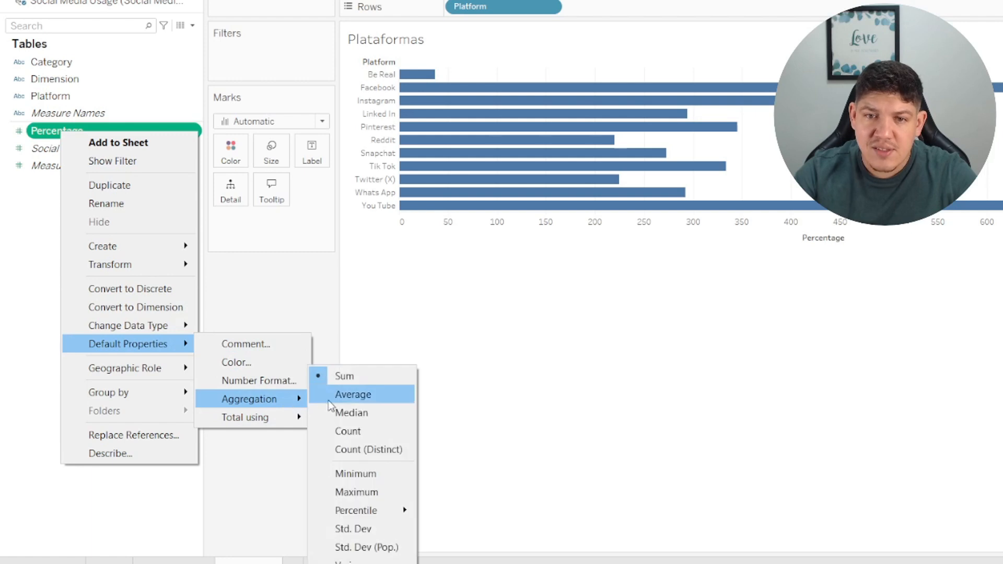
{"action": "left_click", "coordinate": [384, 396]}
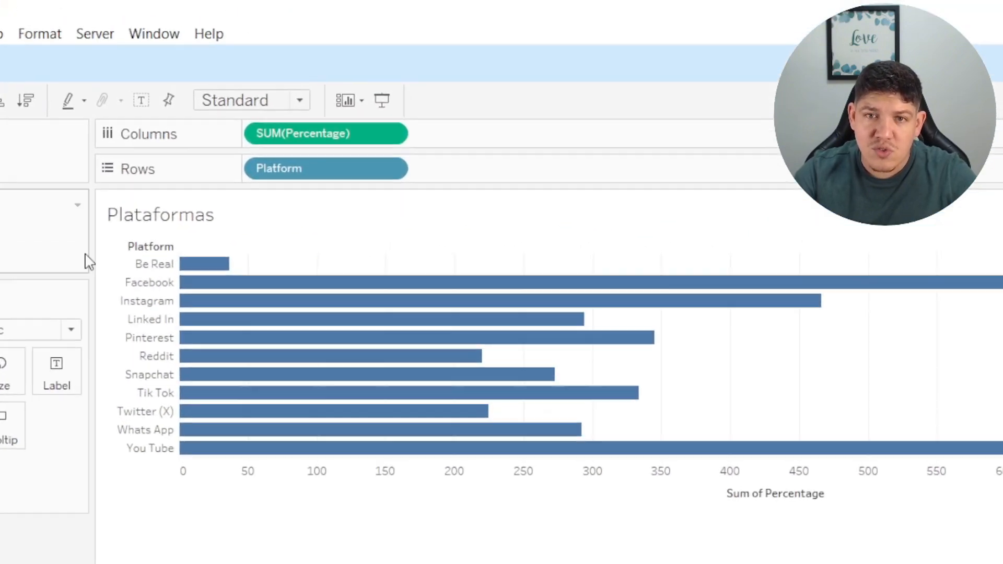
- Remove the summed Percentage from the columns and add the Percentage field there again so it uses the Average aggregation
{"action": "left_click_drag", "start_coordinate": [347, 133], "coordinate": [499, 96]}
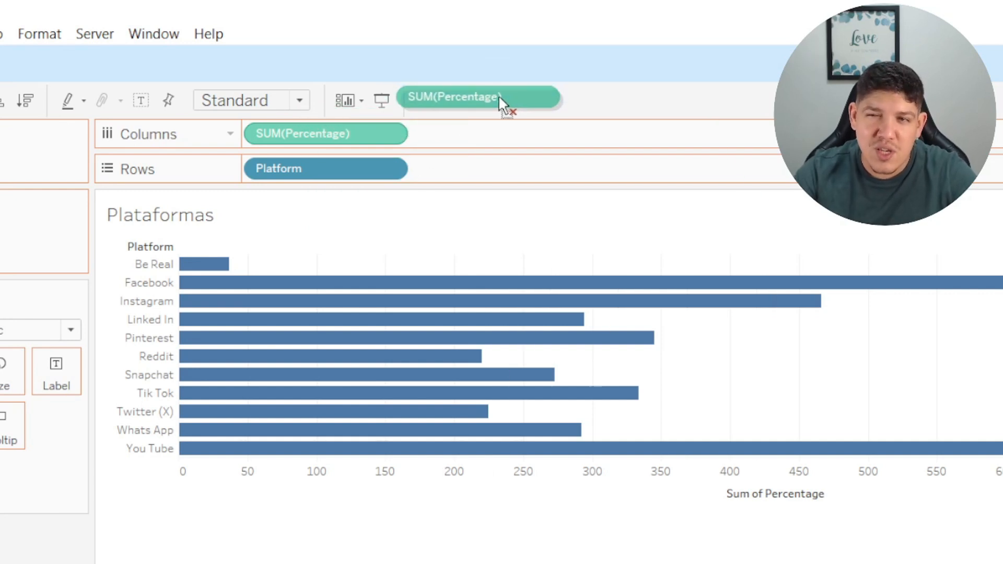
{"action": "left_click_drag", "start_coordinate": [499, 97], "coordinate": [501, 102]}
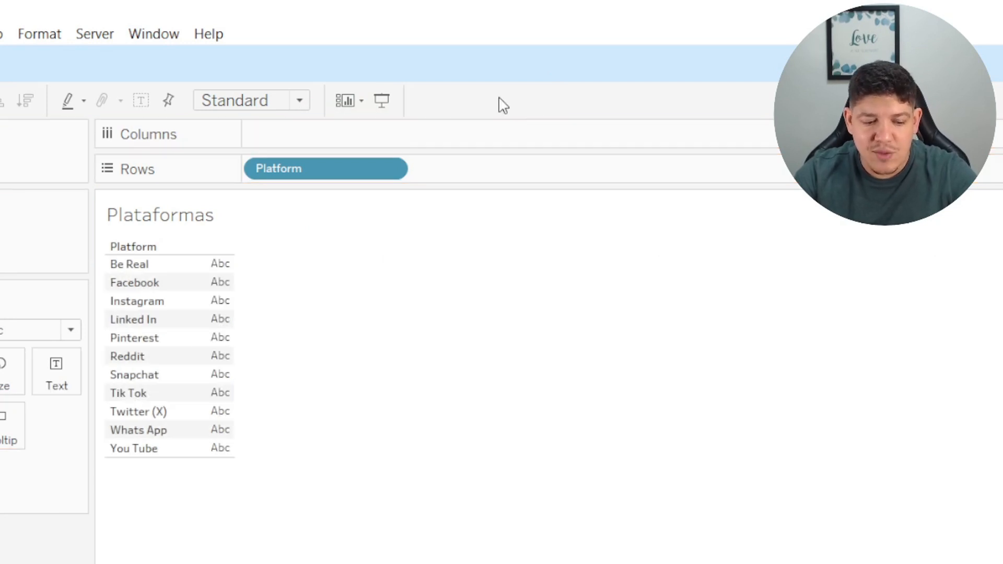
{"action": "left_click_drag", "start_coordinate": [83, 344], "coordinate": [706, 136]}
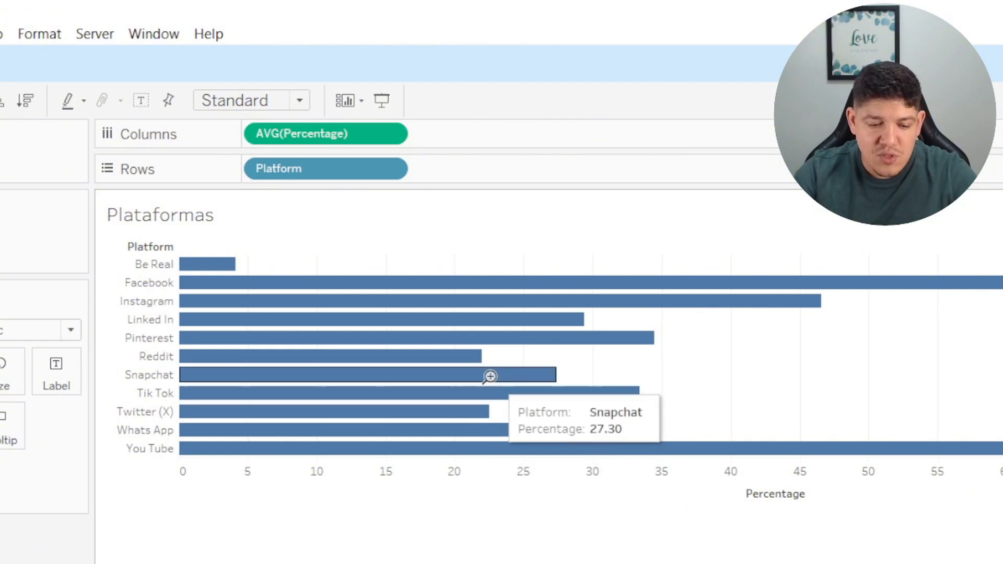
{"action": "mouse_move", "coordinate": [985, 449]}
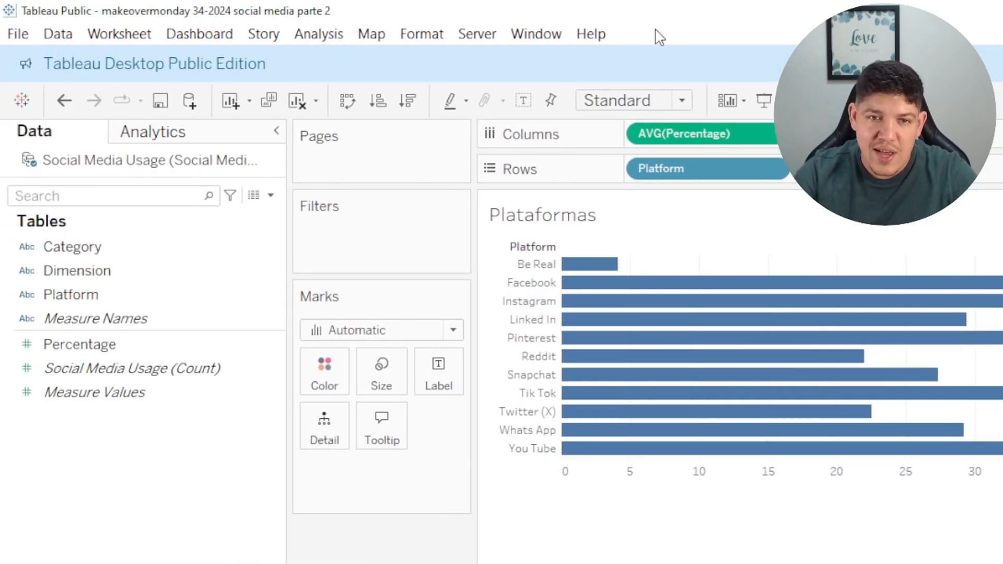
- Set the Percentage field's default number format to Number (Custom) with 1 decimal place and a % suffix
{"action": "left_click", "coordinate": [91, 353]}
{"action": "right_click", "coordinate": [89, 349]}
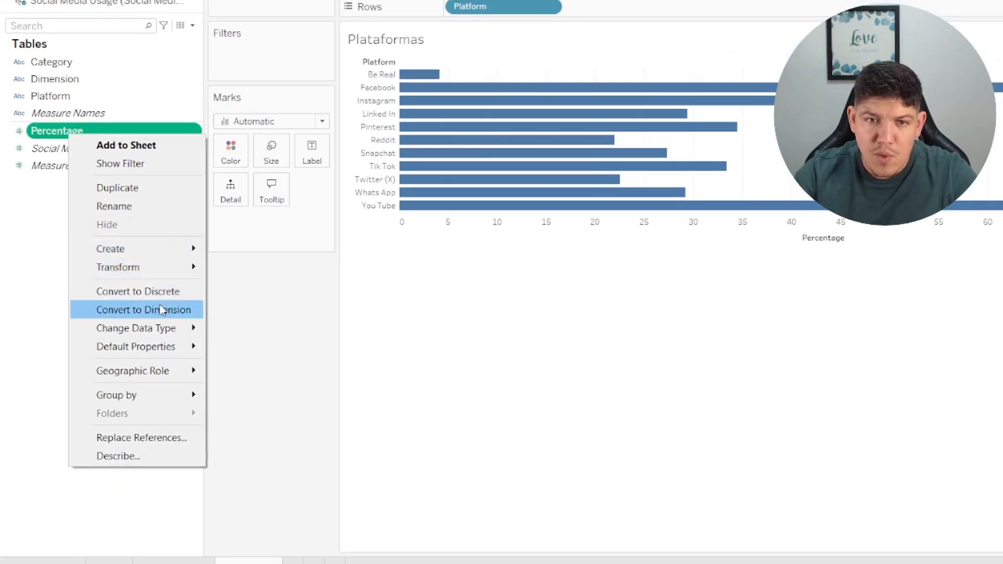
{"action": "mouse_move", "coordinate": [183, 346]}
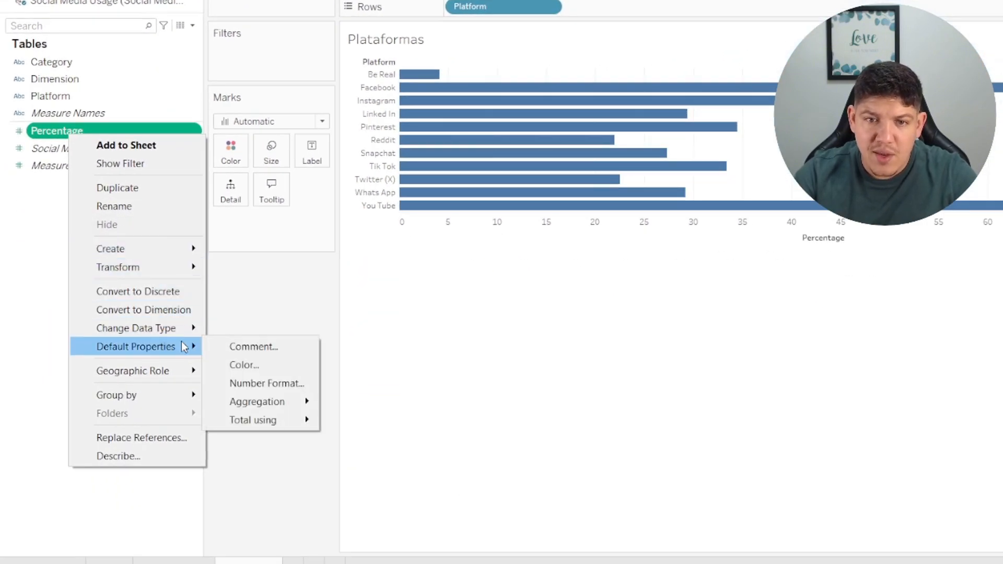
{"action": "left_click", "coordinate": [279, 386]}
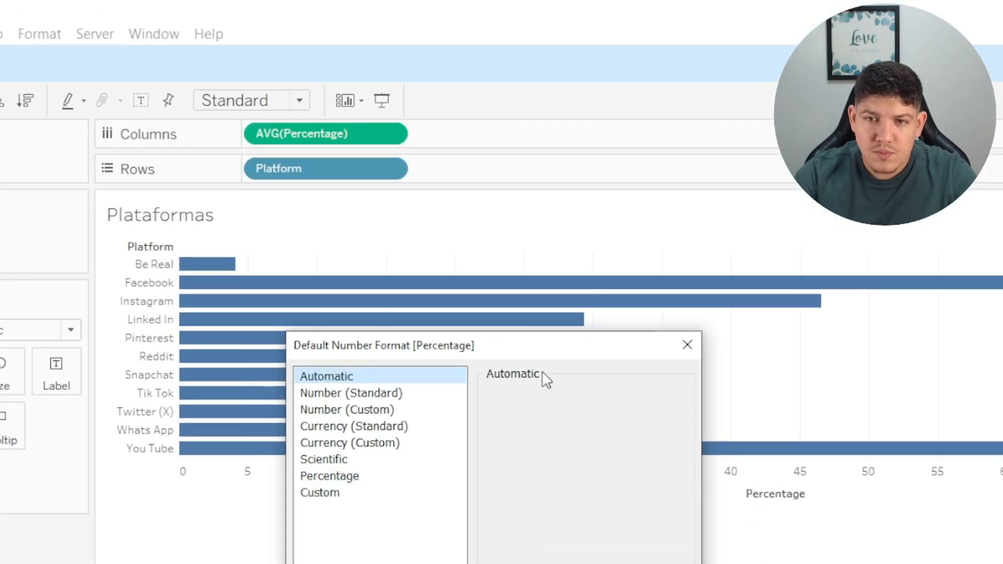
{"action": "left_click_drag", "start_coordinate": [630, 137], "coordinate": [570, 79]}
{"action": "left_click_drag", "start_coordinate": [422, 270], "coordinate": [348, 198]}
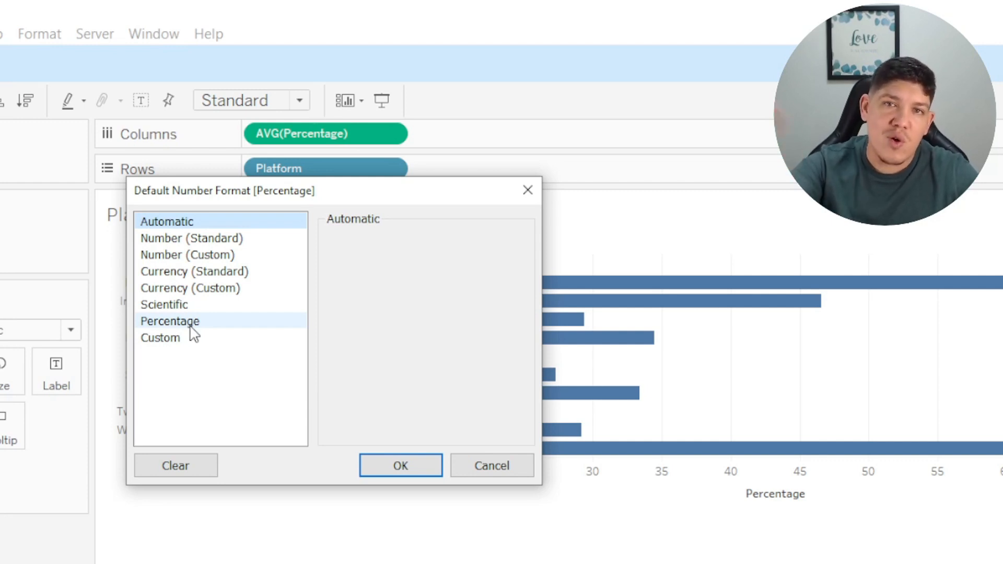
{"action": "left_click", "coordinate": [258, 258]}
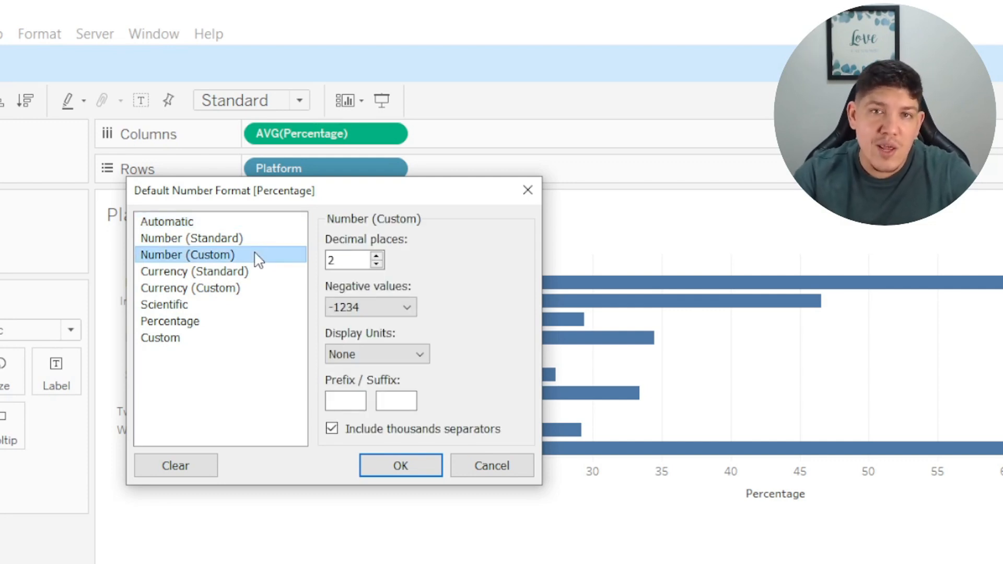
{"action": "left_click", "coordinate": [376, 264]}
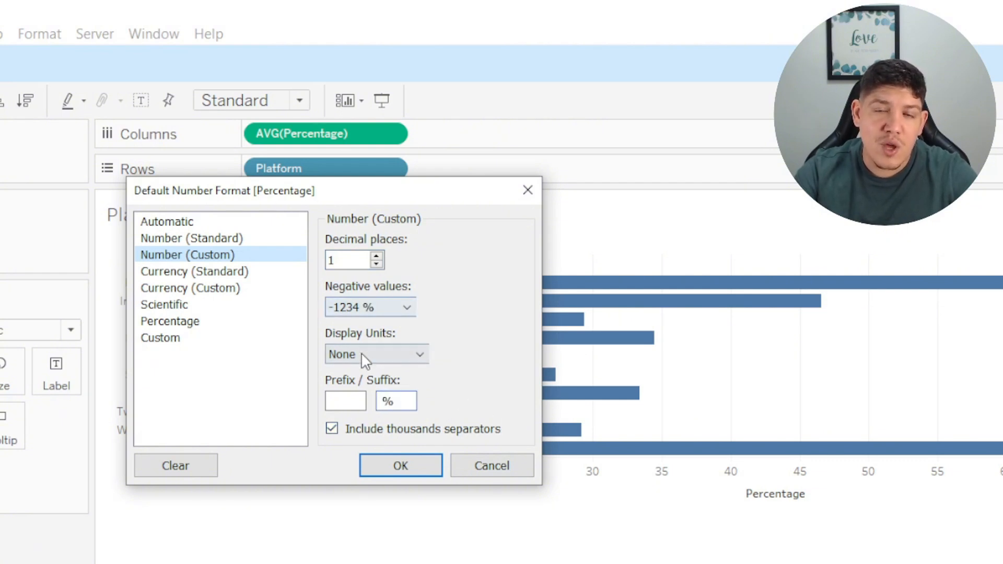
{"action": "left_click", "coordinate": [401, 465]}
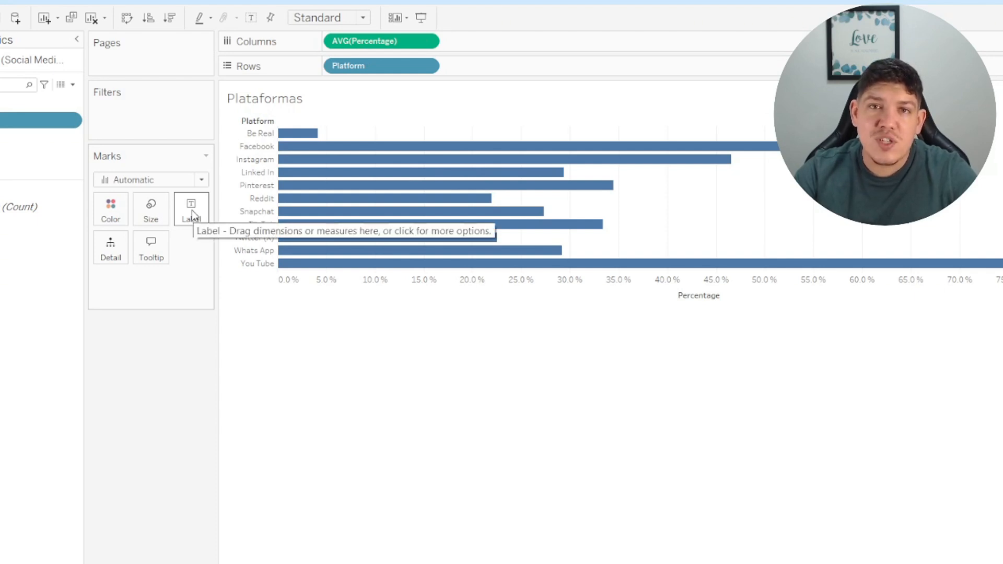
- Try moving the average Percentage from the columns to the mark labels, and undo the move
{"action": "left_click_drag", "start_coordinate": [369, 41], "coordinate": [191, 205]}
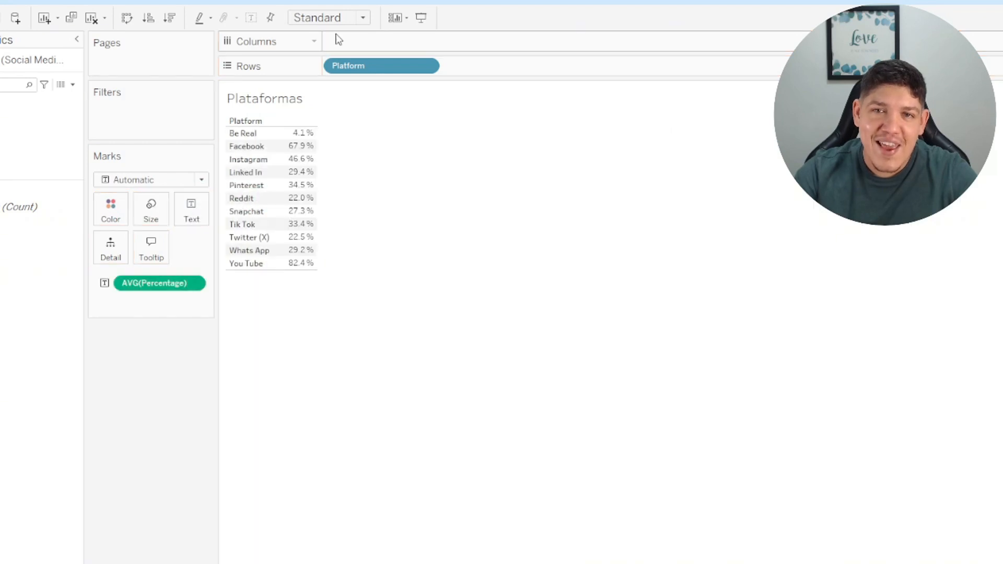
{"action": "key", "text": "ctrl+z"}
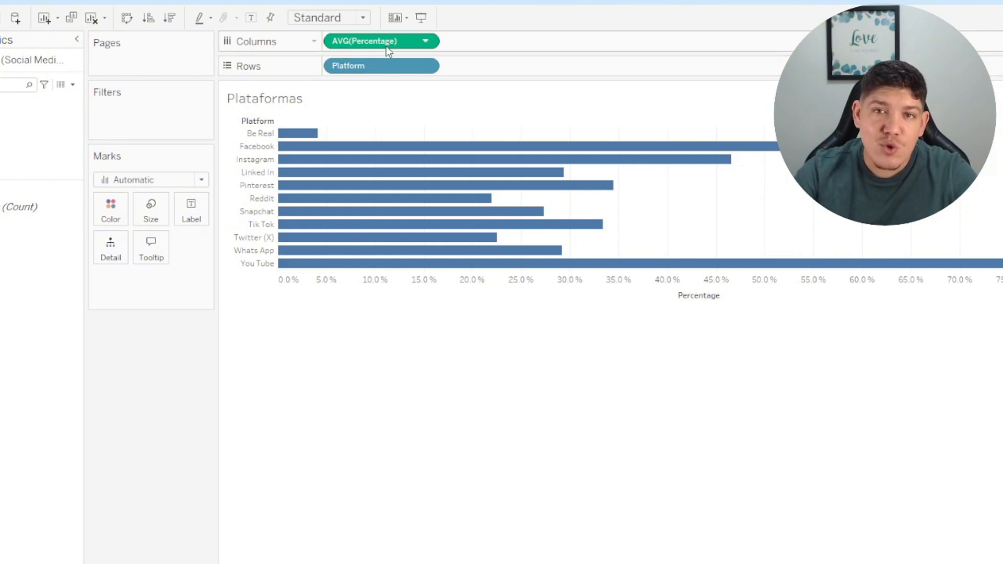
- Copy the average Percentage from the columns onto the mark labels and hide the Percentage axis header
{"action": "left_click_drag", "start_coordinate": [387, 43], "coordinate": [196, 212]}
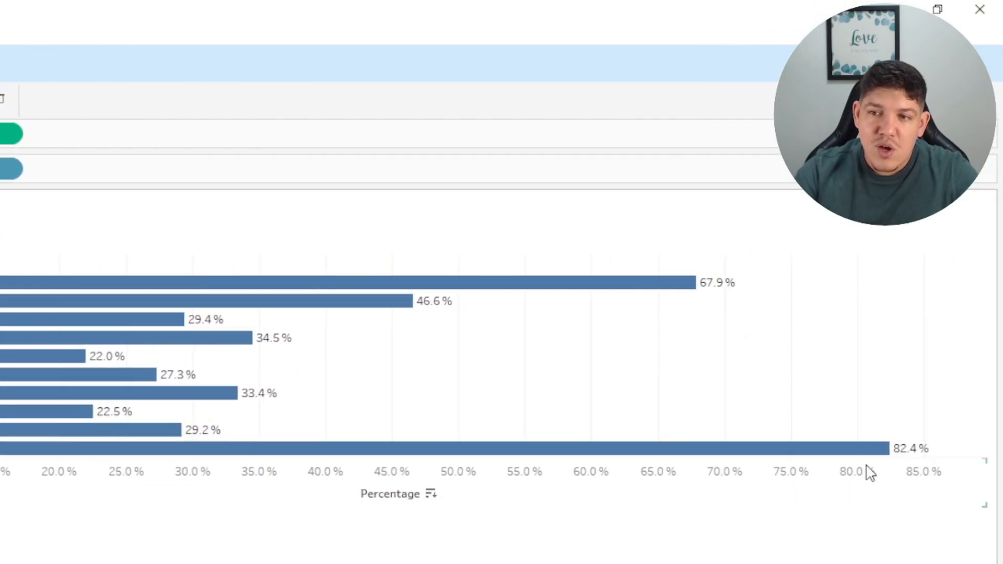
{"action": "mouse_move", "coordinate": [894, 458]}
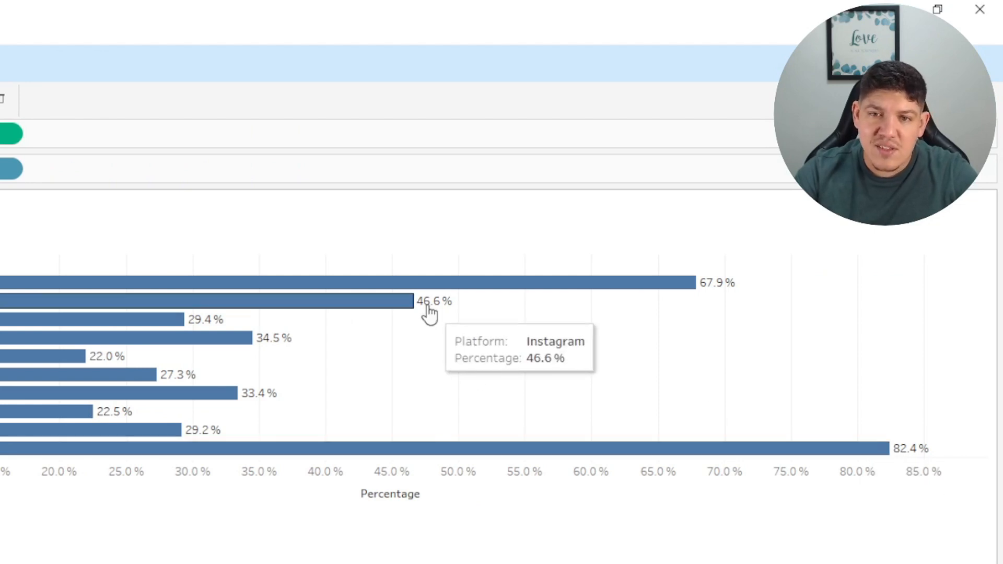
{"action": "right_click", "coordinate": [601, 483]}
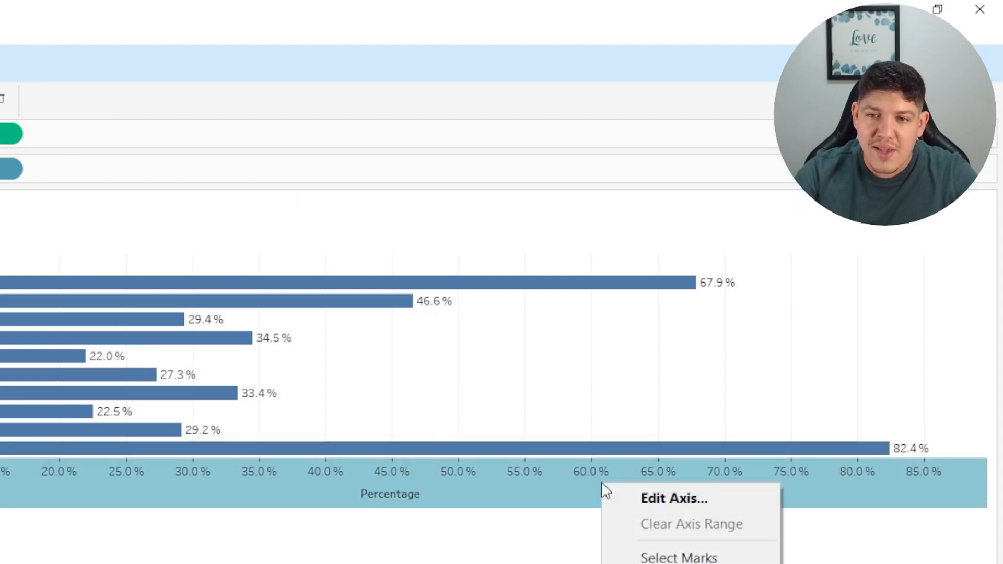
{"action": "right_click", "coordinate": [614, 487]}
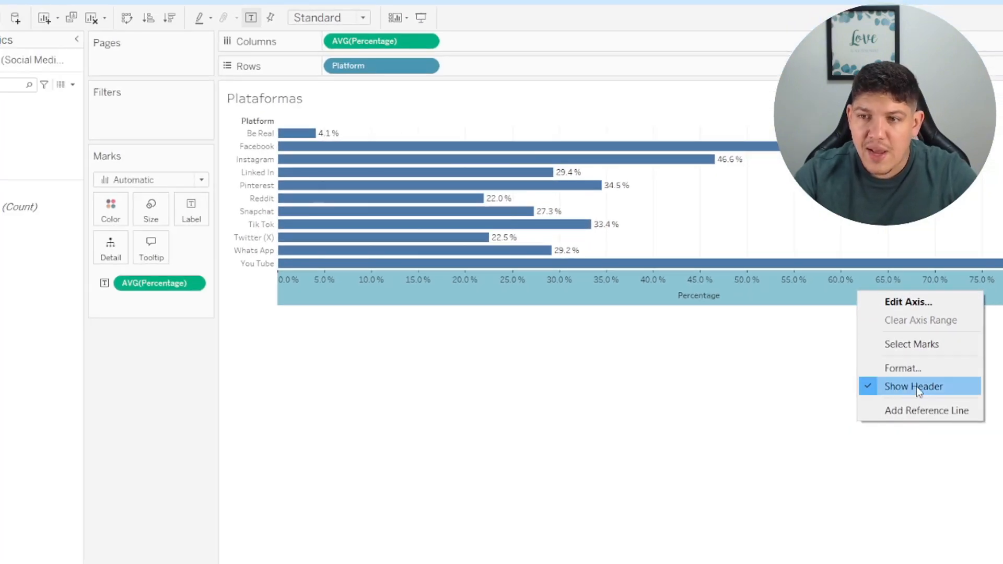
{"action": "left_click", "coordinate": [916, 386]}
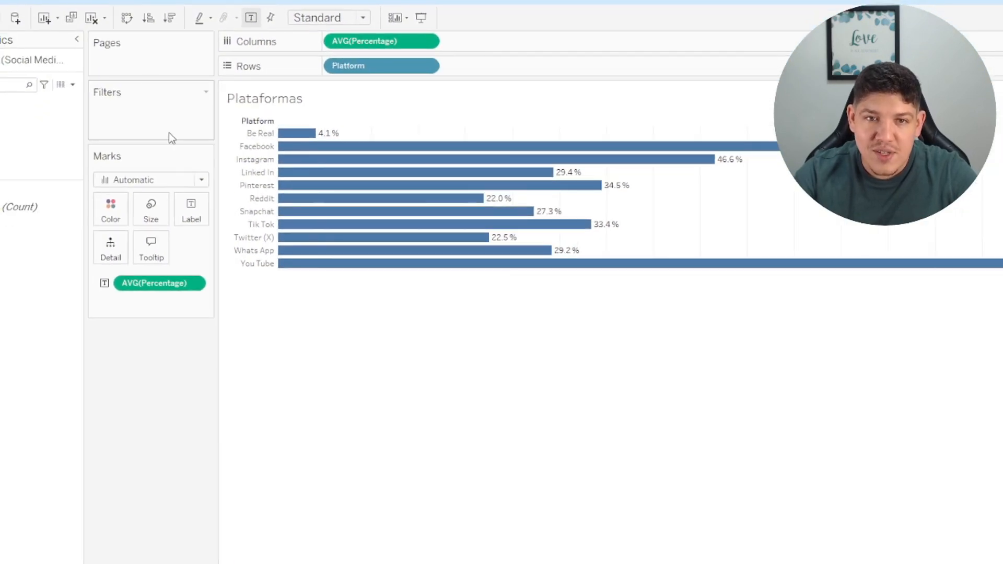
{"action": "left_click", "coordinate": [178, 181]}
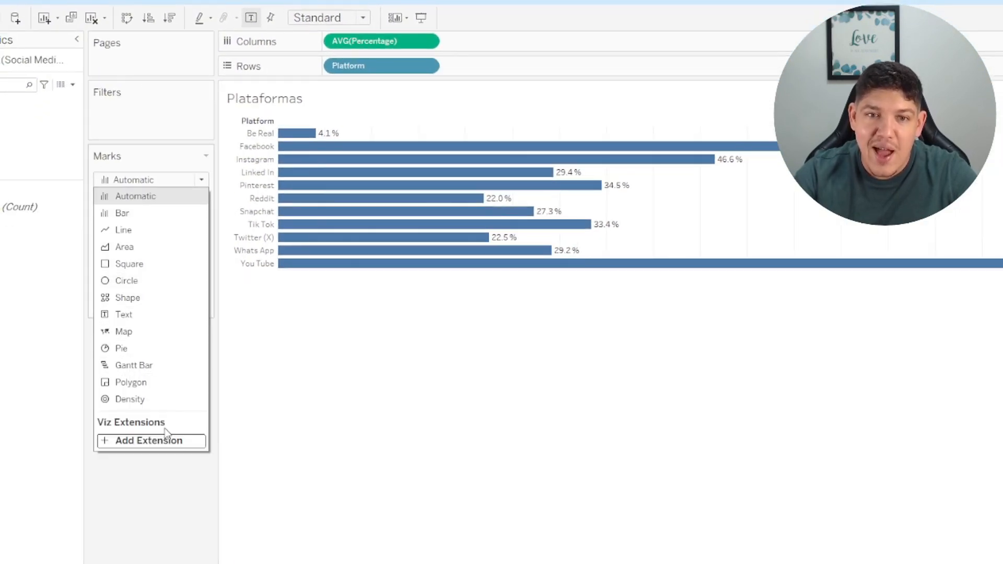
{"action": "left_click", "coordinate": [198, 480]}
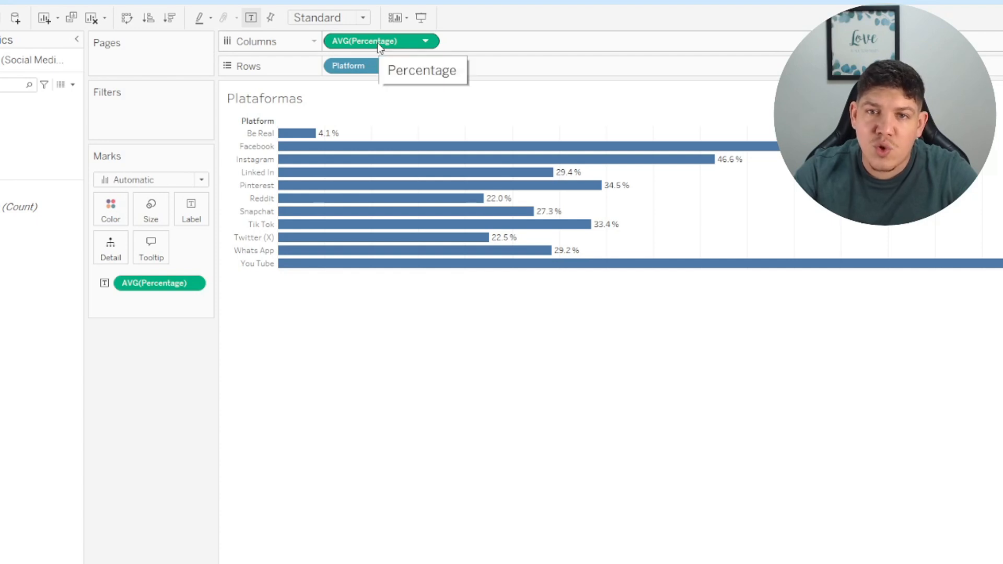
- Duplicate the average Percentage in the columns and combine both copies as a dual axis
{"action": "left_click_drag", "start_coordinate": [377, 42], "coordinate": [512, 42]}
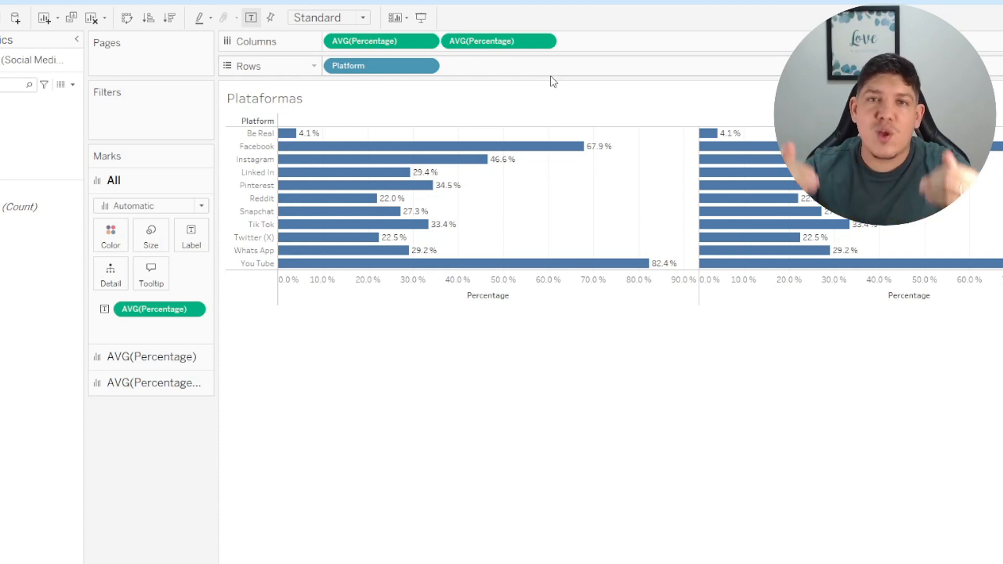
{"action": "right_click", "coordinate": [507, 44]}
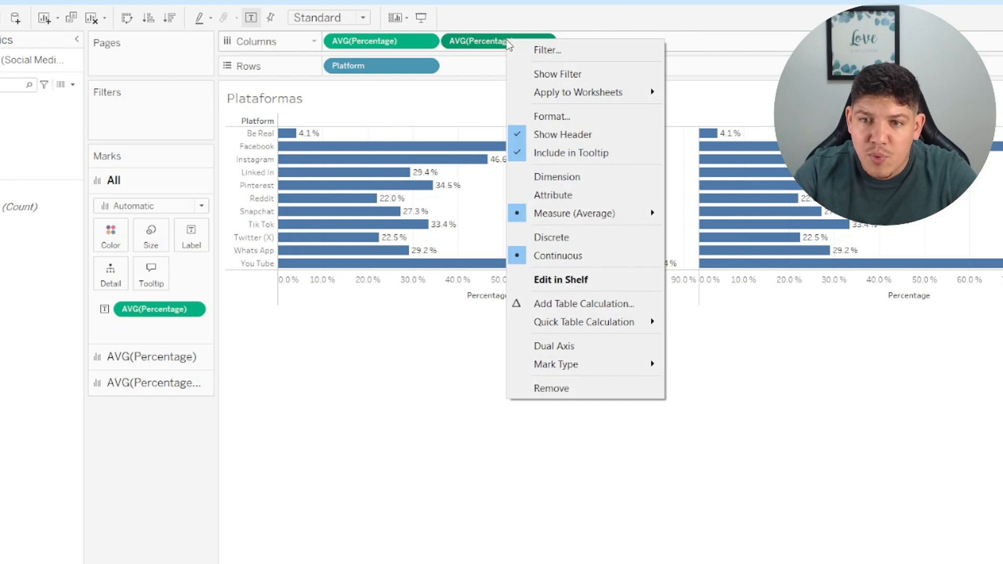
{"action": "left_click", "coordinate": [575, 346]}
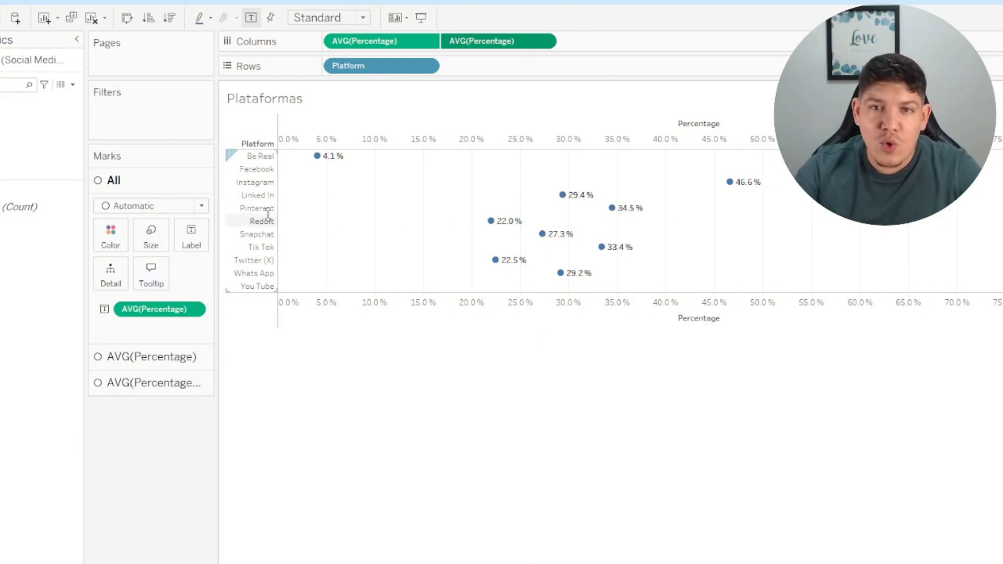
- Set the mark type of the first average Percentage to Bar
{"action": "mouse_move", "coordinate": [322, 166]}
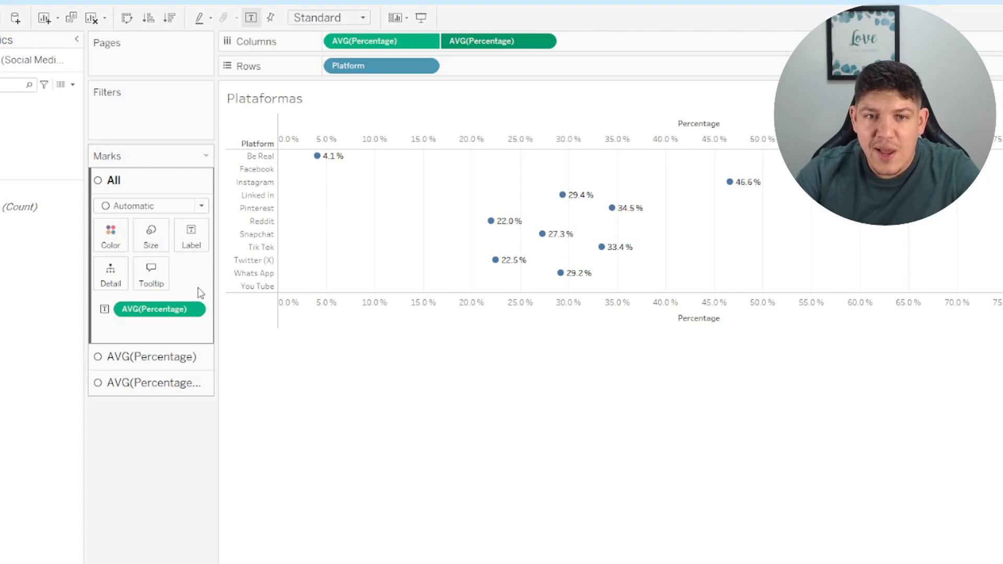
{"action": "left_click", "coordinate": [168, 390]}
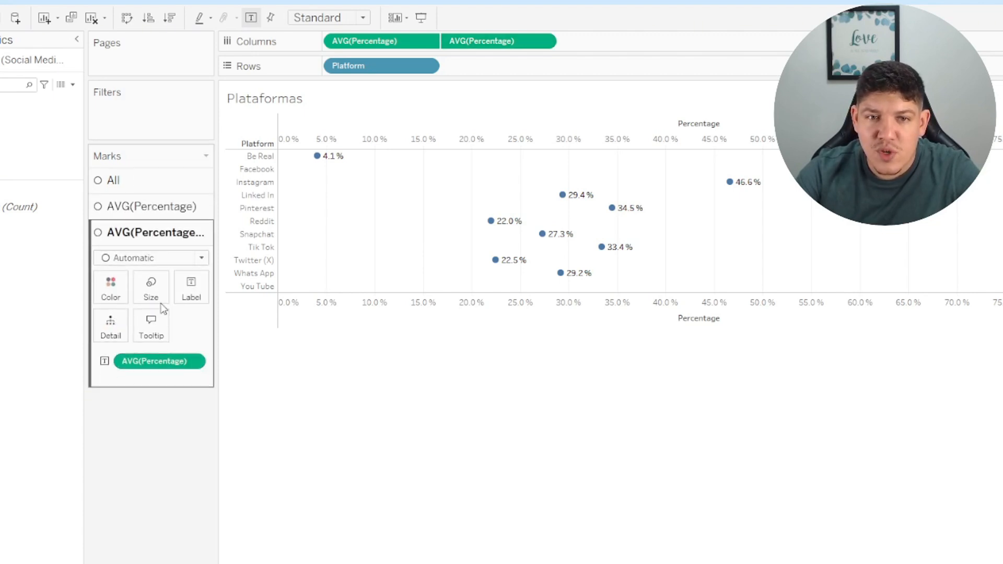
{"action": "left_click", "coordinate": [157, 208]}
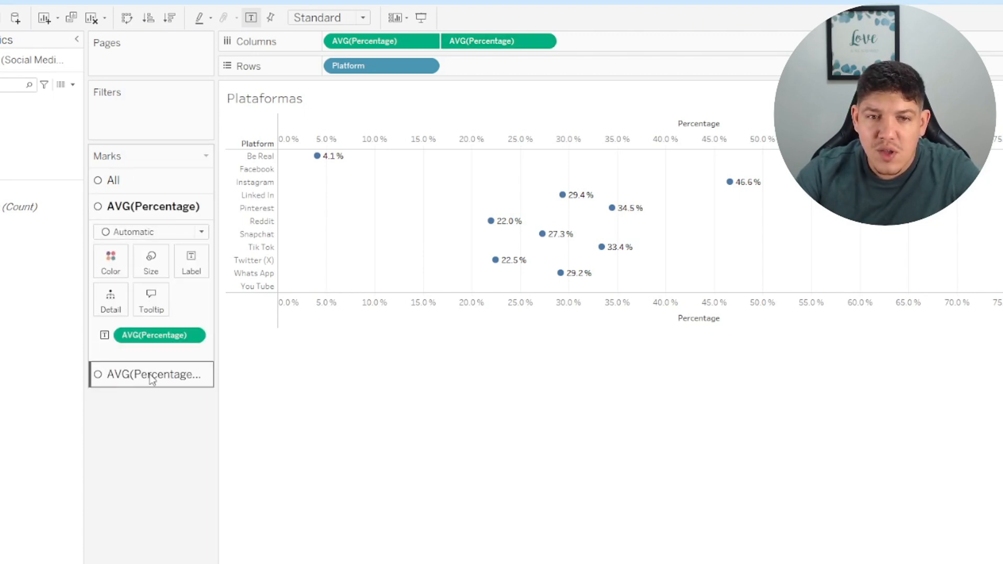
{"action": "left_click", "coordinate": [149, 388]}
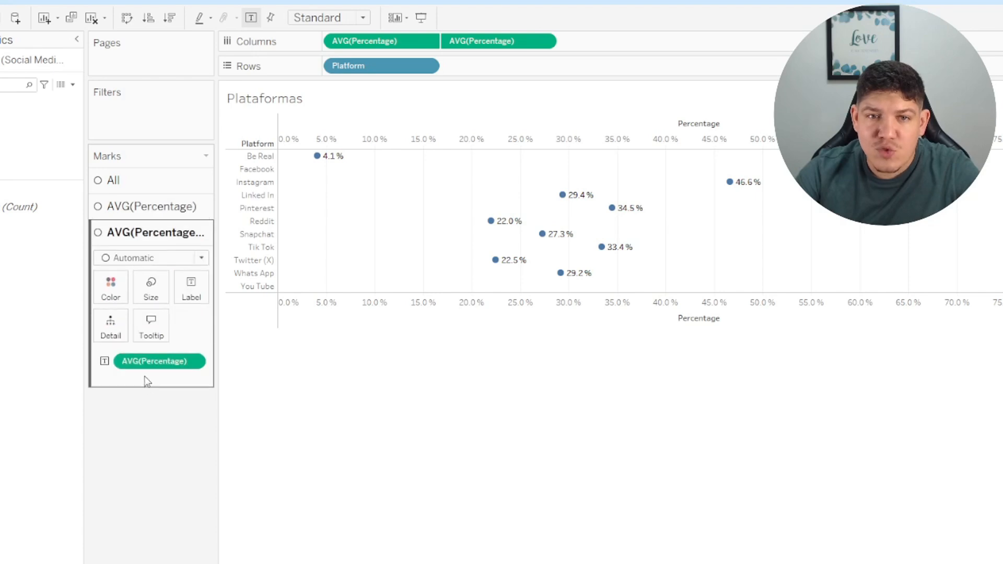
{"action": "left_click", "coordinate": [143, 214]}
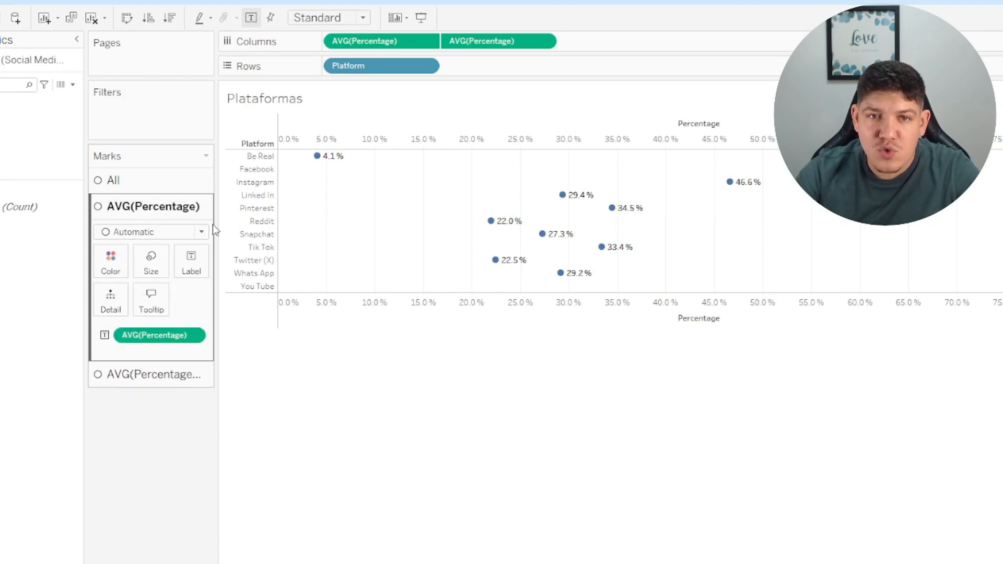
{"action": "left_click", "coordinate": [184, 237]}
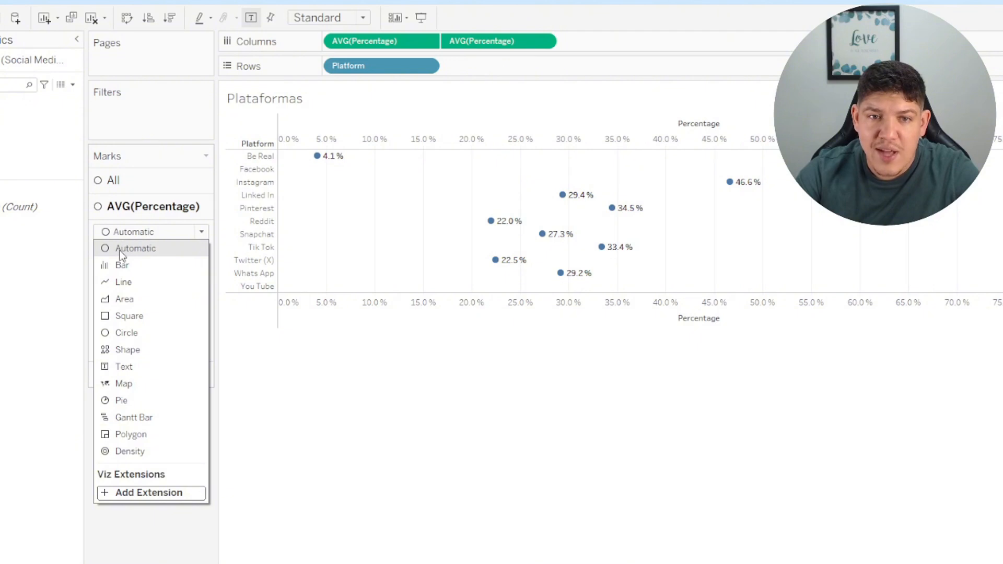
{"action": "left_click", "coordinate": [139, 261]}
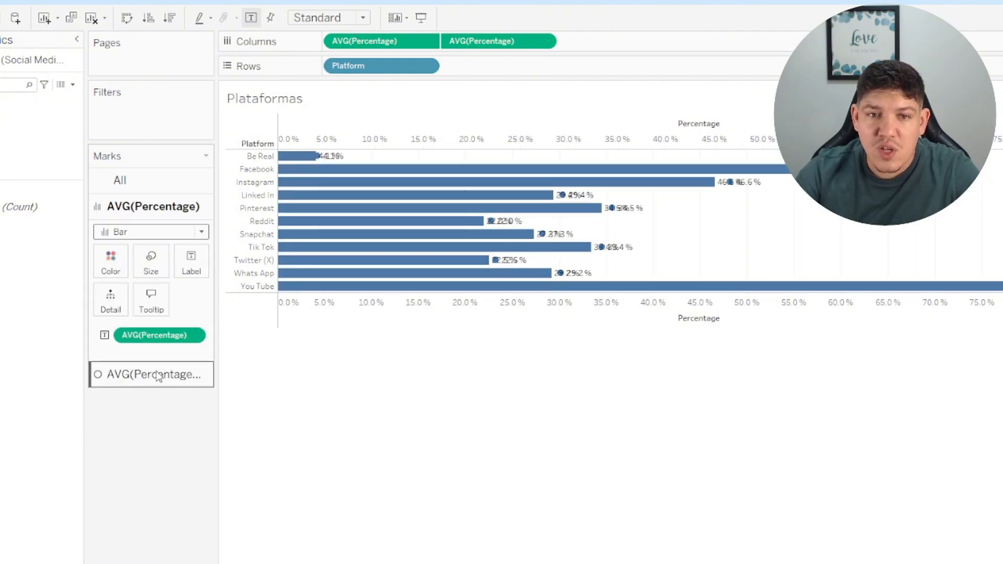
- Set the mark type of the second average Percentage to Circle
{"action": "left_click", "coordinate": [152, 374]}
{"action": "left_click", "coordinate": [156, 257]}
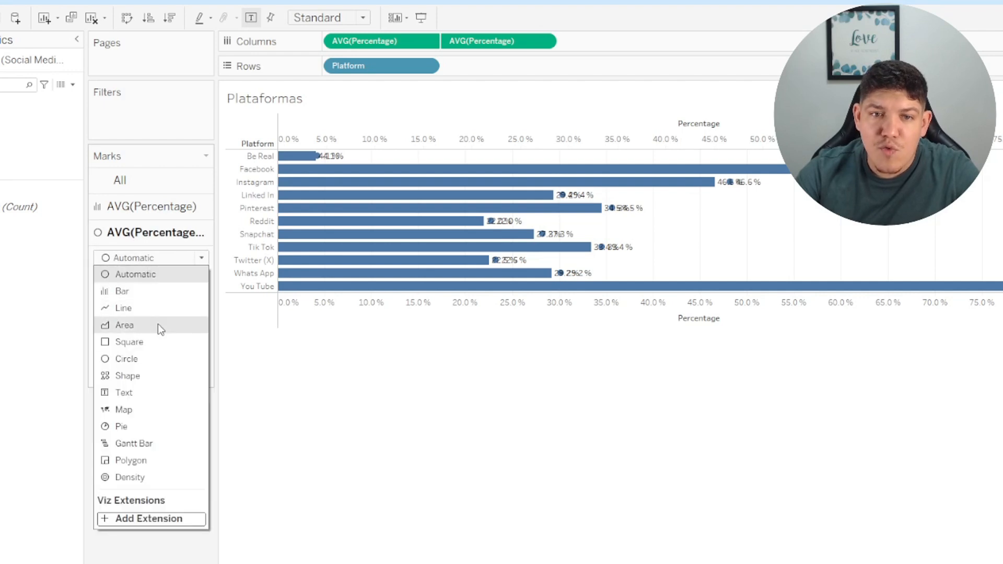
{"action": "left_click", "coordinate": [140, 355]}
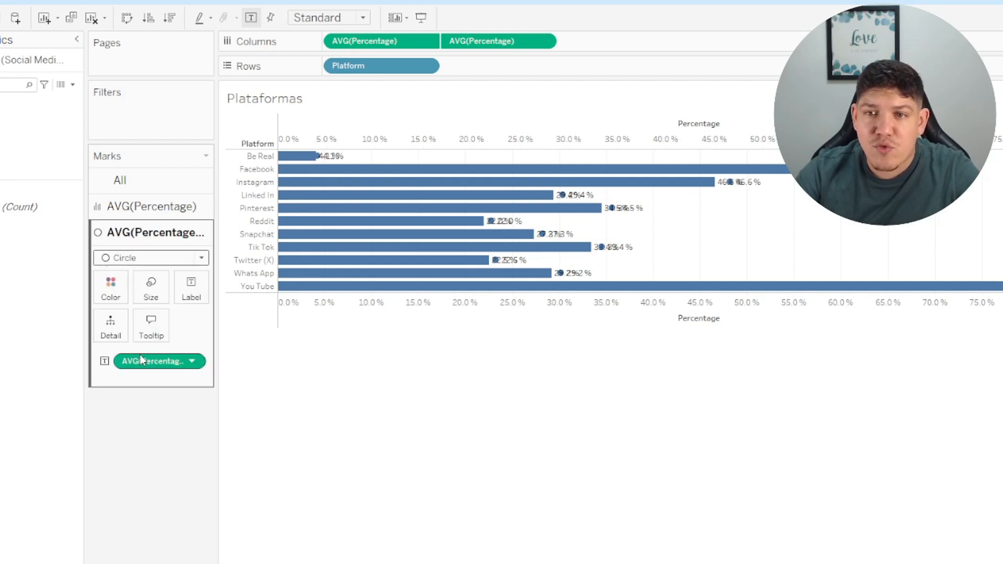
{"action": "left_click", "coordinate": [377, 375]}
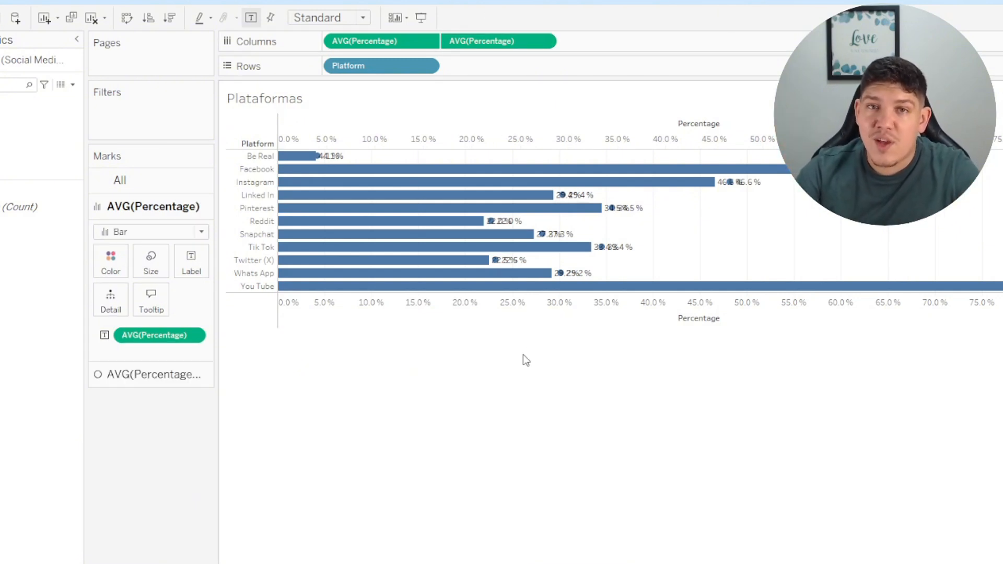
- Synchronize the two Percentage axes and remove the average Percentage label from the bar marks
{"action": "right_click", "coordinate": [555, 313]}
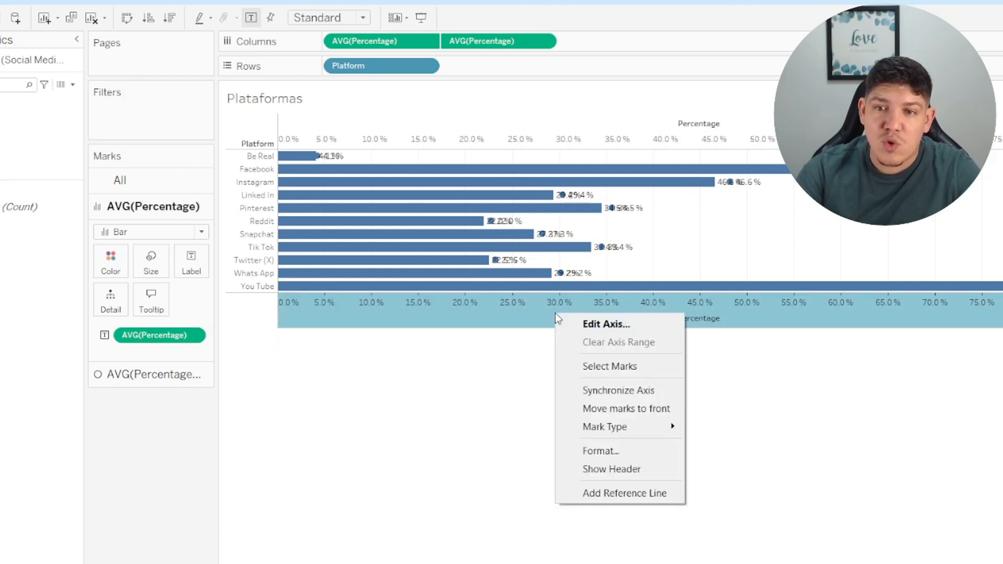
{"action": "left_click", "coordinate": [632, 394]}
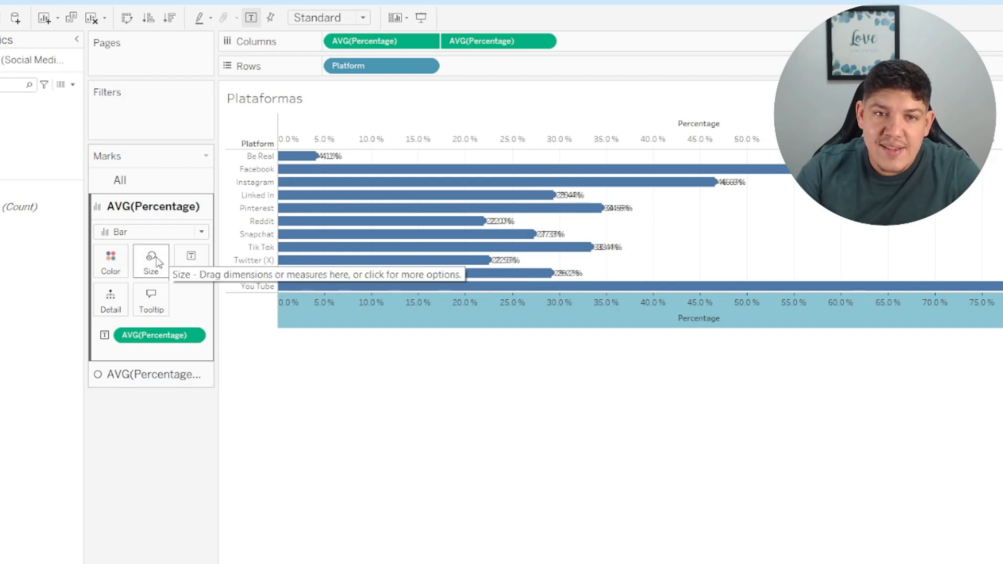
{"action": "left_click_drag", "start_coordinate": [142, 337], "coordinate": [167, 451]}
- Enlarge the circle marks of the second average Percentage to the midpoint of the size range
{"action": "left_click", "coordinate": [167, 380]}
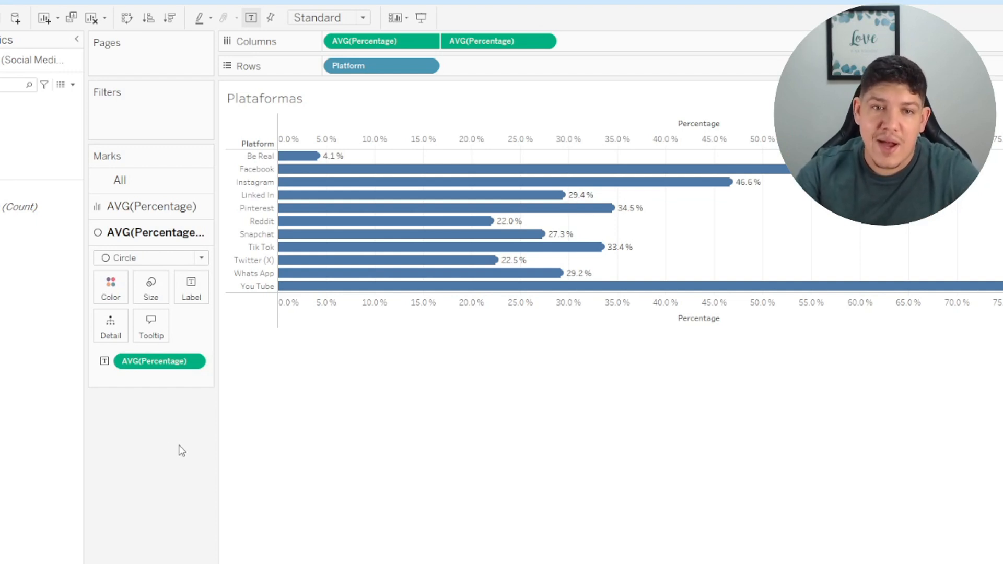
{"action": "left_click", "coordinate": [150, 290]}
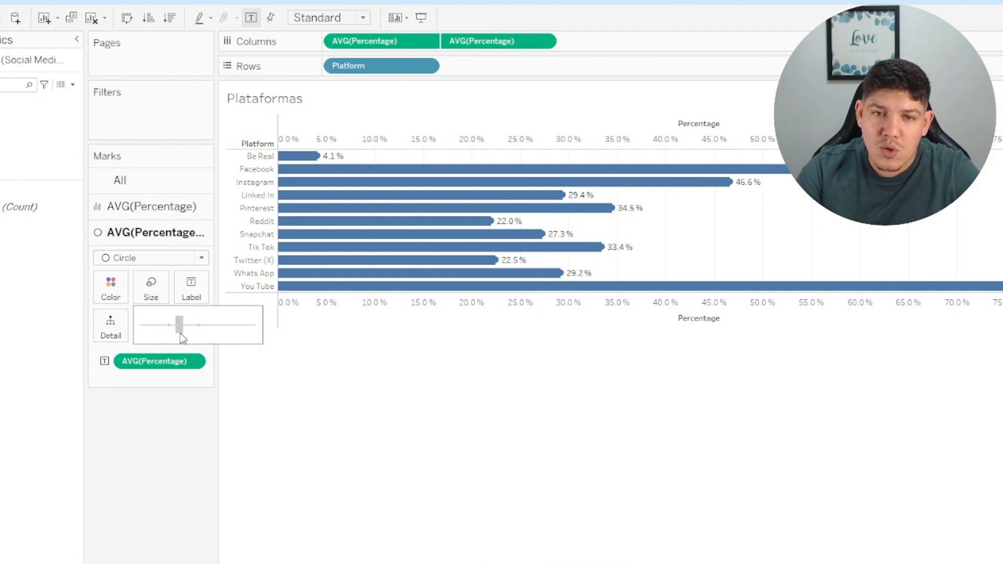
{"action": "left_click_drag", "start_coordinate": [180, 335], "coordinate": [197, 335]}
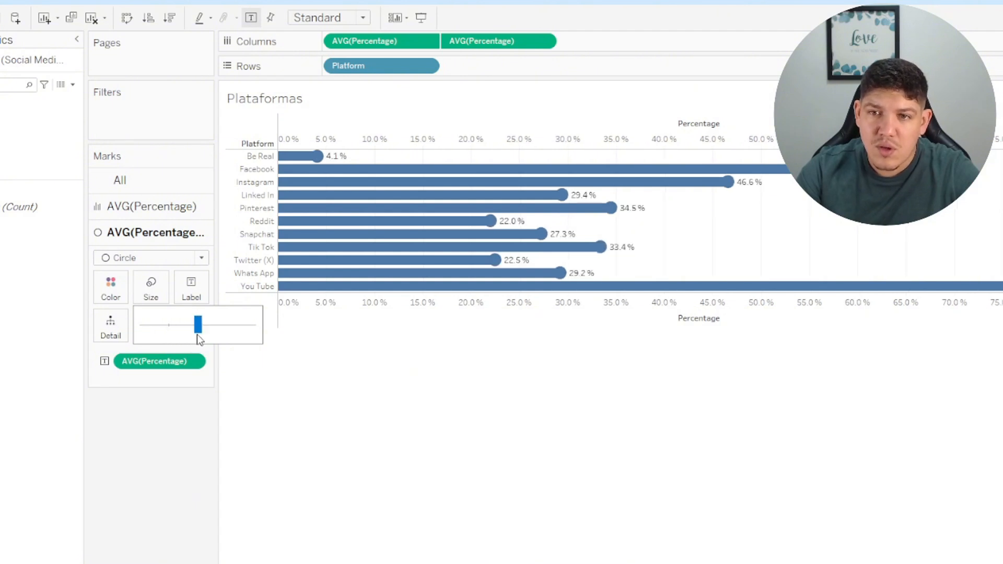
{"action": "left_click", "coordinate": [153, 416]}
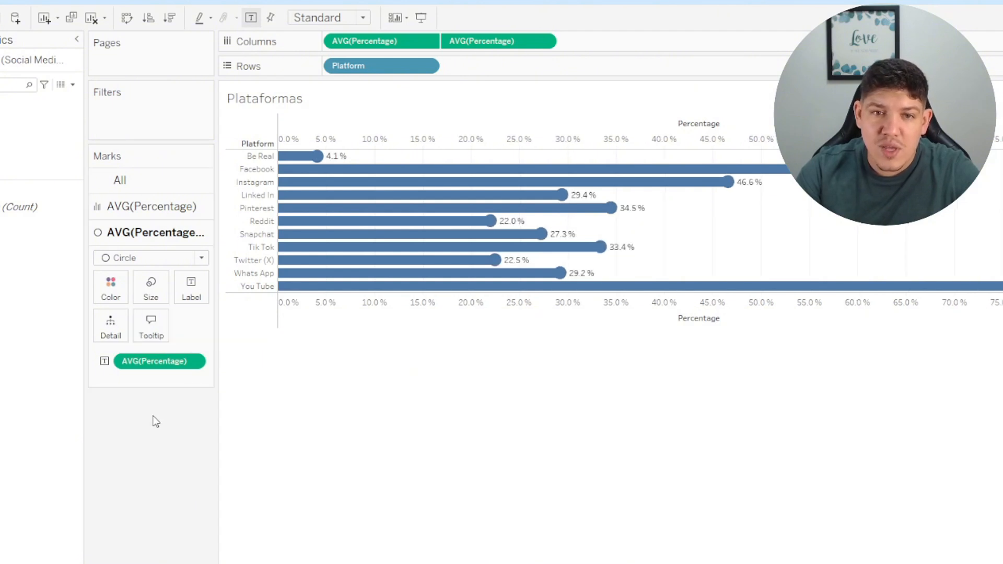
- Thin the bar marks of the first average Percentage to the midpoint of the size range
{"action": "left_click", "coordinate": [127, 204]}
{"action": "left_click", "coordinate": [150, 264]}
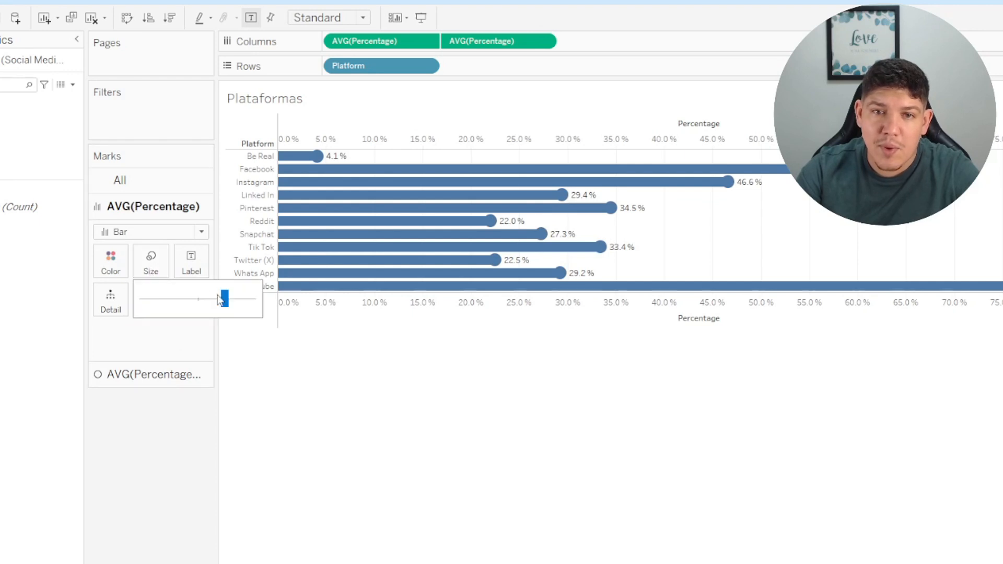
{"action": "left_click_drag", "start_coordinate": [225, 299], "coordinate": [197, 299]}
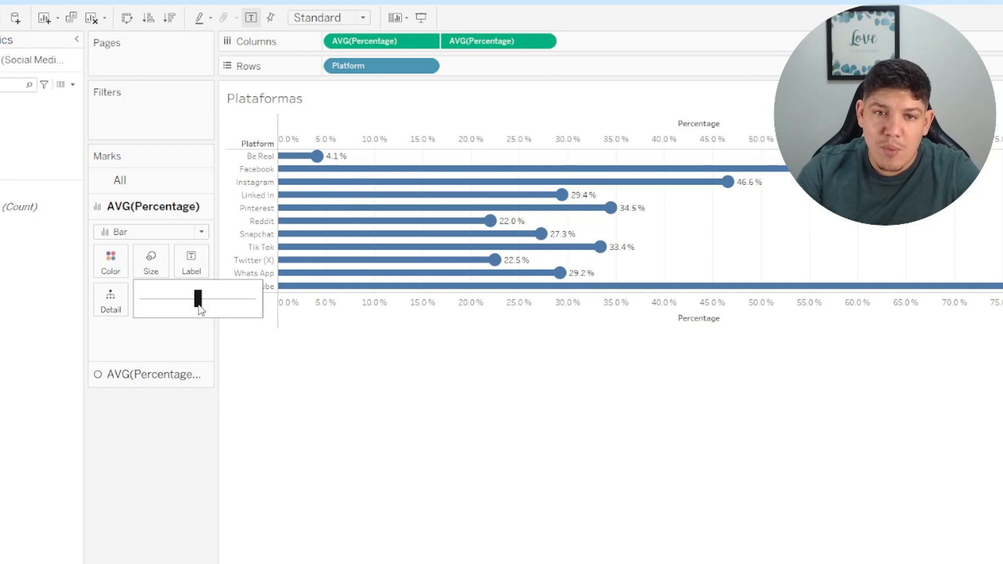
{"action": "left_click_drag", "start_coordinate": [228, 309], "coordinate": [211, 309]}
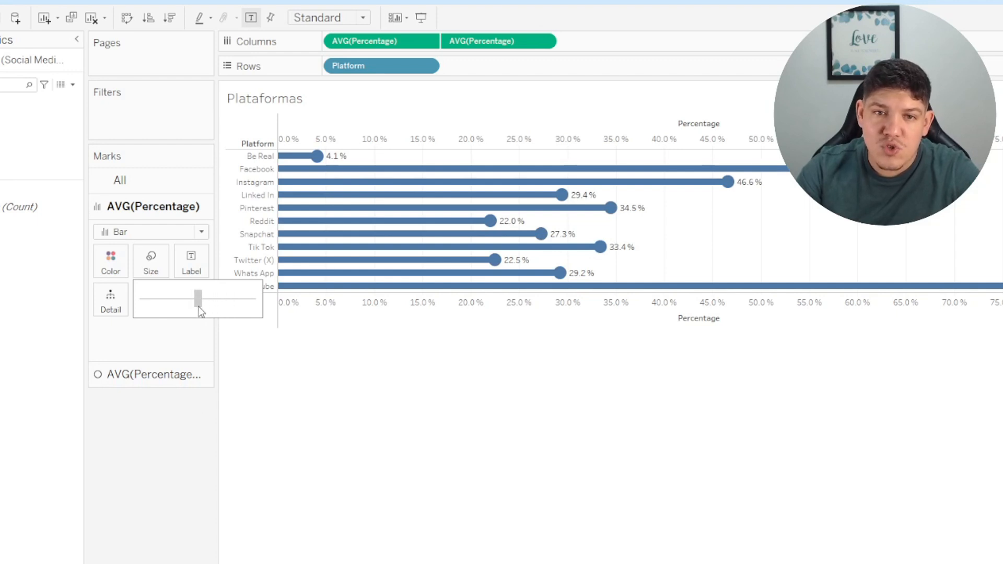
{"action": "left_click", "coordinate": [140, 456]}
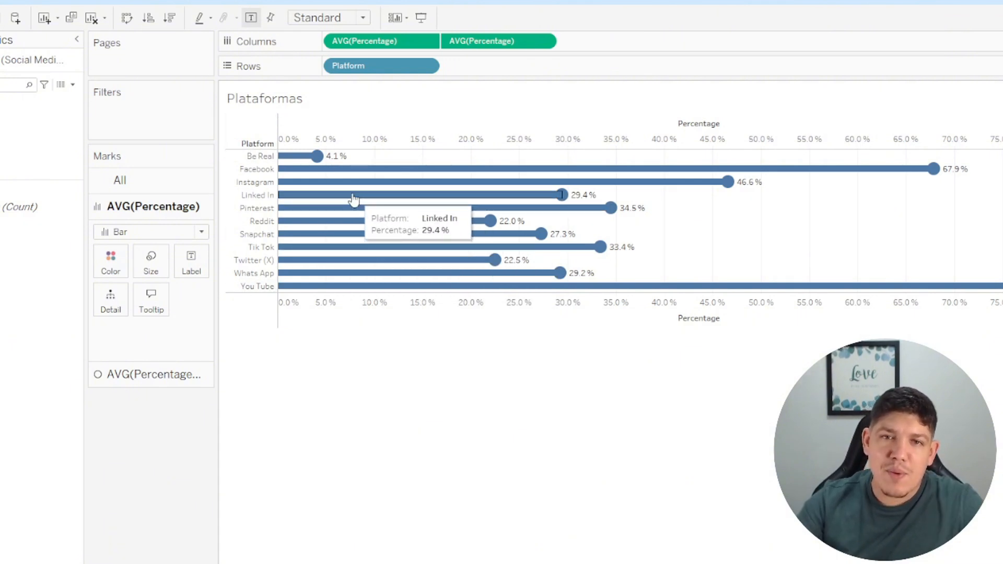
- Try the Fit Width view for the worksheet, and set it to Fit Height
{"action": "left_click", "coordinate": [346, 21]}
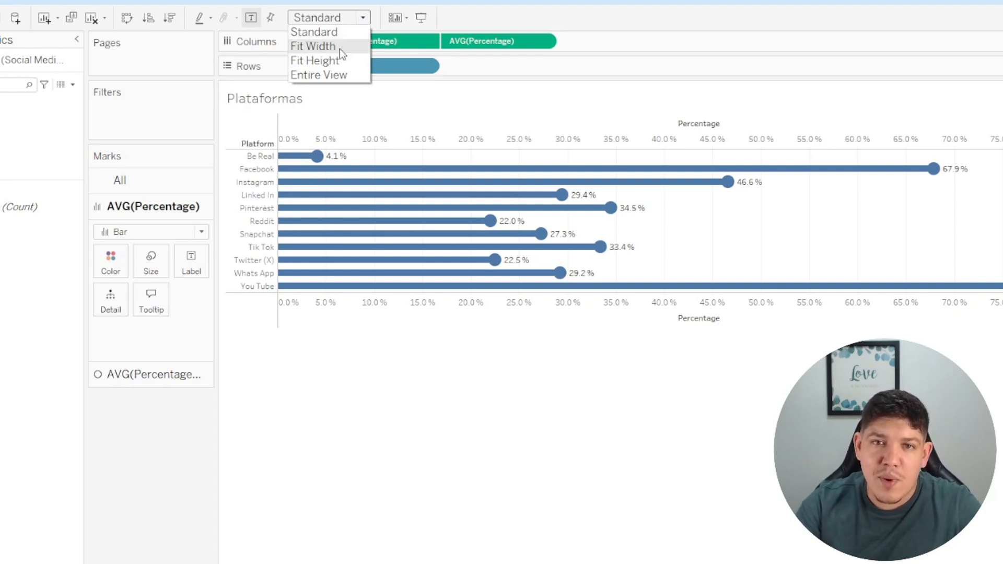
{"action": "left_click", "coordinate": [337, 48]}
{"action": "left_click", "coordinate": [342, 19]}
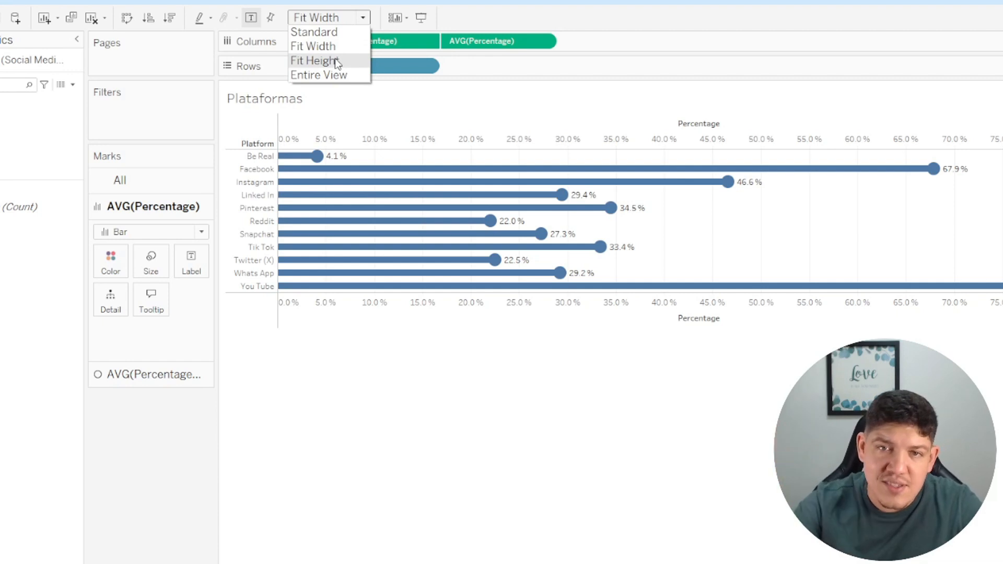
{"action": "left_click", "coordinate": [352, 61]}
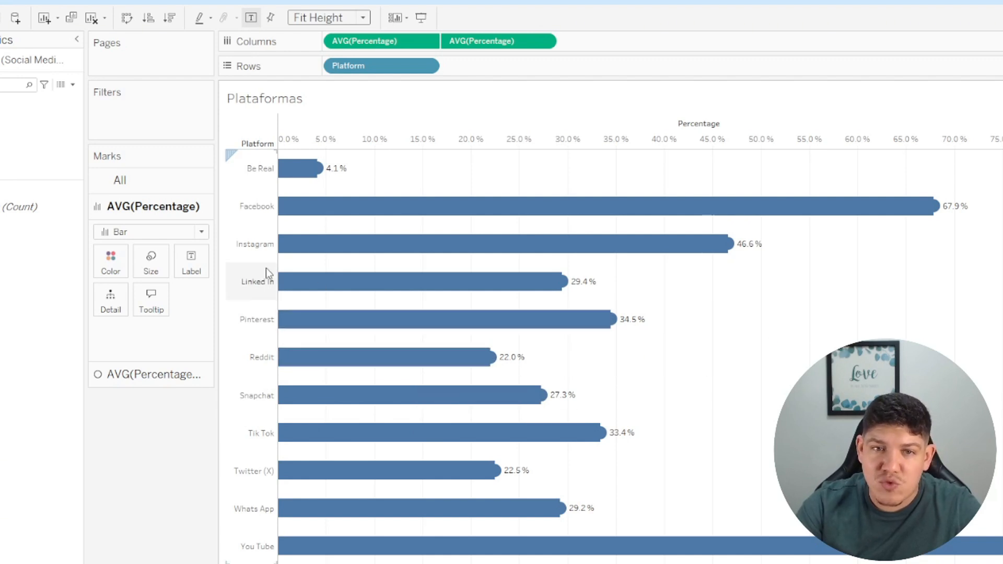
- Thin the bar marks of the first average Percentage to about one fifth of the size range
{"action": "left_click", "coordinate": [162, 269]}
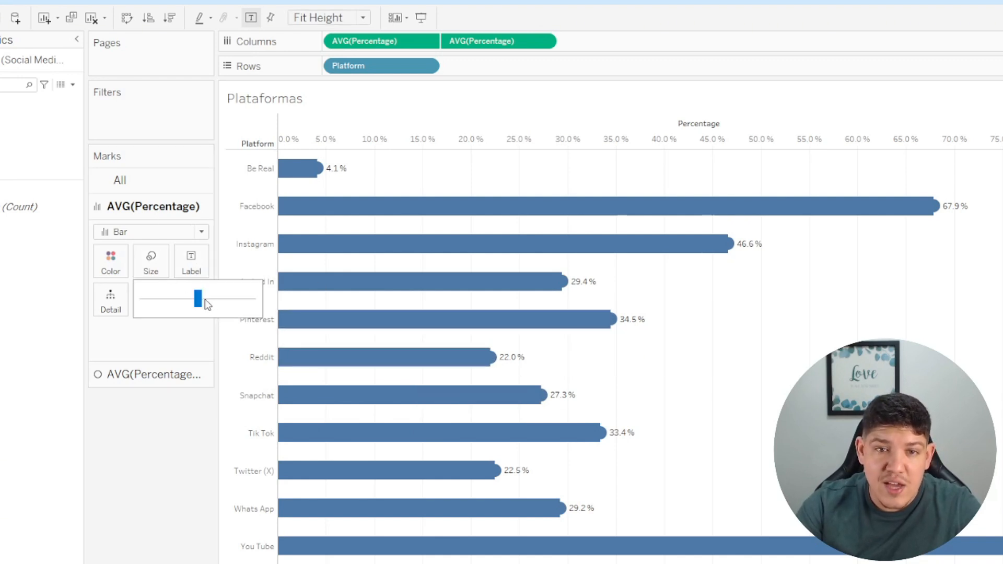
{"action": "left_click_drag", "start_coordinate": [198, 299], "coordinate": [162, 301]}
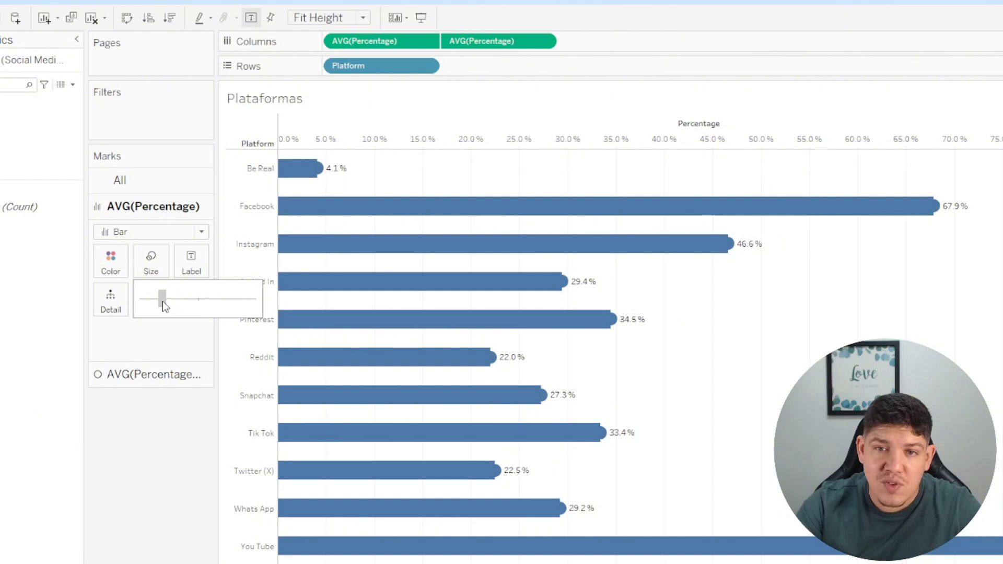
- Enlarge the circle marks of the second average Percentage to about four fifths of the size range
{"action": "left_click", "coordinate": [142, 374]}
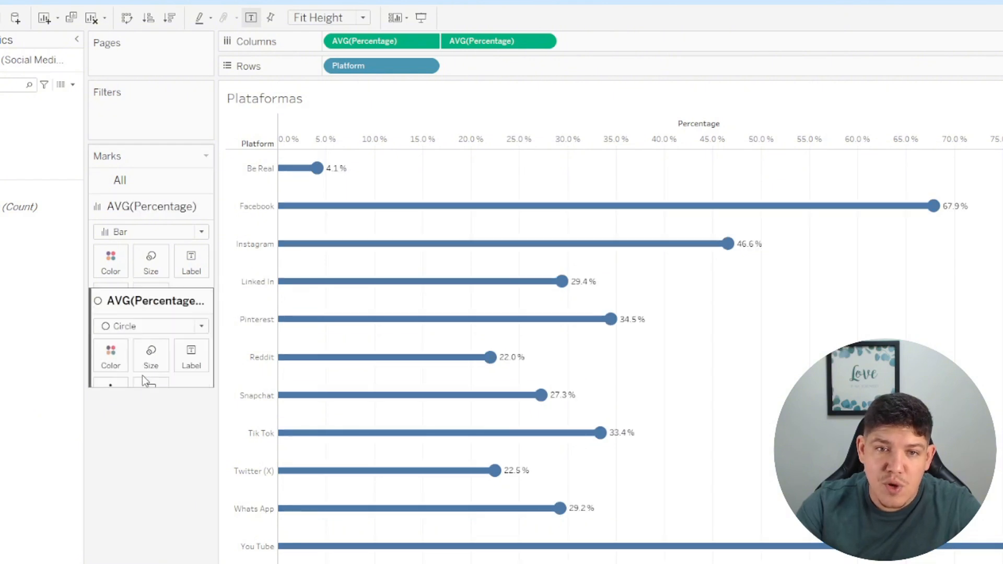
{"action": "left_click", "coordinate": [152, 292]}
{"action": "left_click_drag", "start_coordinate": [203, 330], "coordinate": [231, 332]}
{"action": "left_click", "coordinate": [200, 446]}
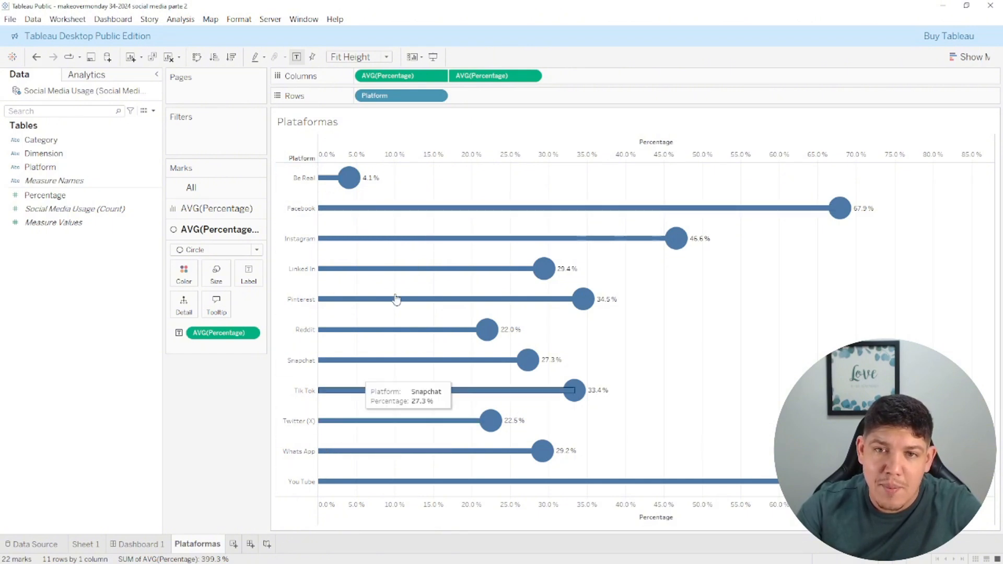
- Sort the Platform rows in descending order by the average of the Percentage field
{"action": "left_click", "coordinate": [436, 97]}
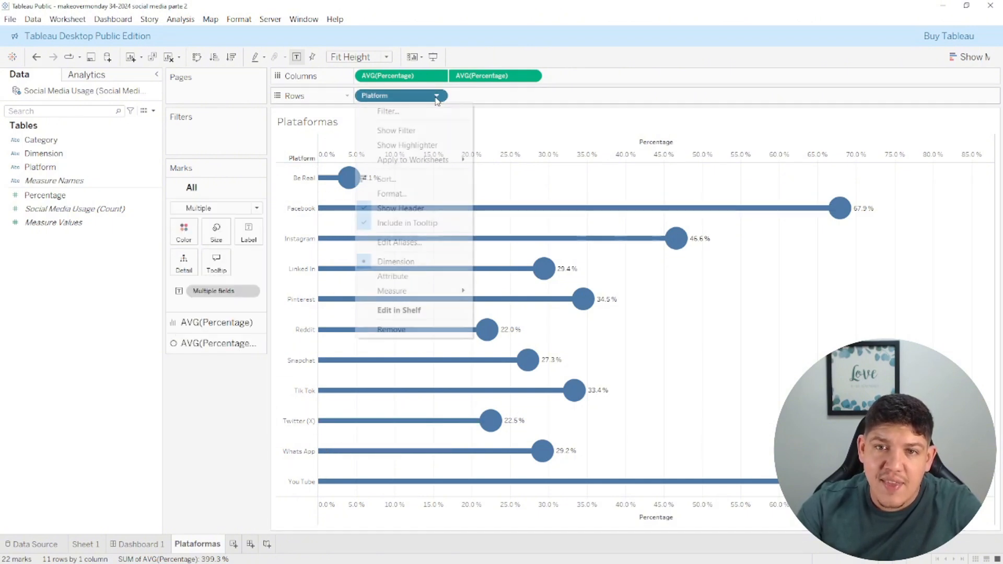
{"action": "left_click", "coordinate": [405, 182]}
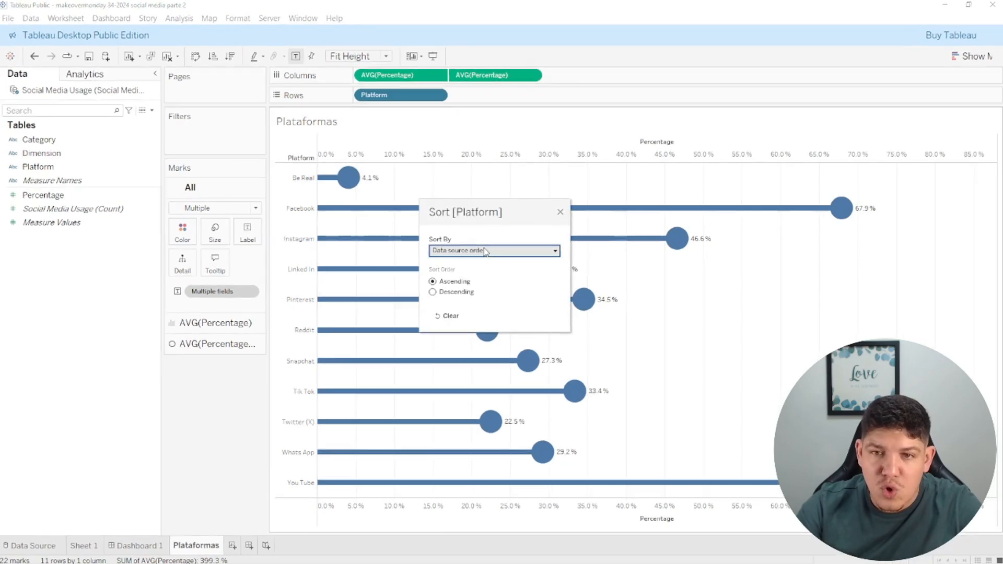
{"action": "left_click", "coordinate": [486, 251]}
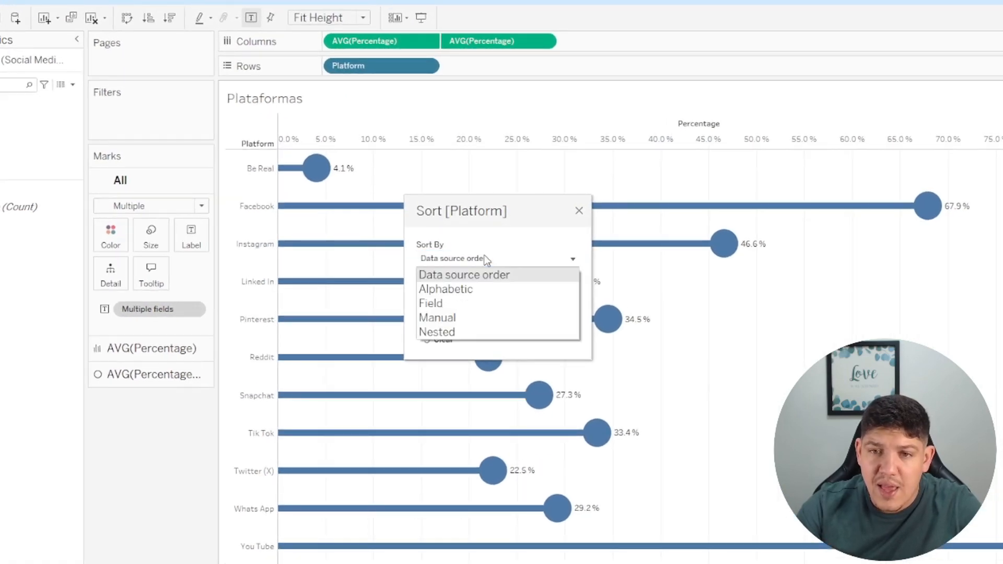
{"action": "left_click", "coordinate": [468, 297]}
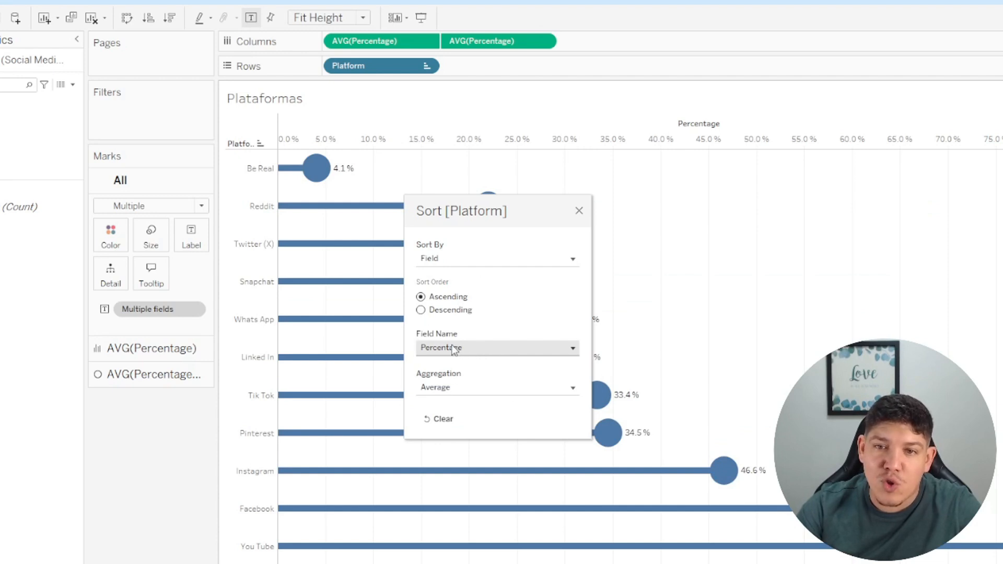
{"action": "left_click", "coordinate": [420, 310]}
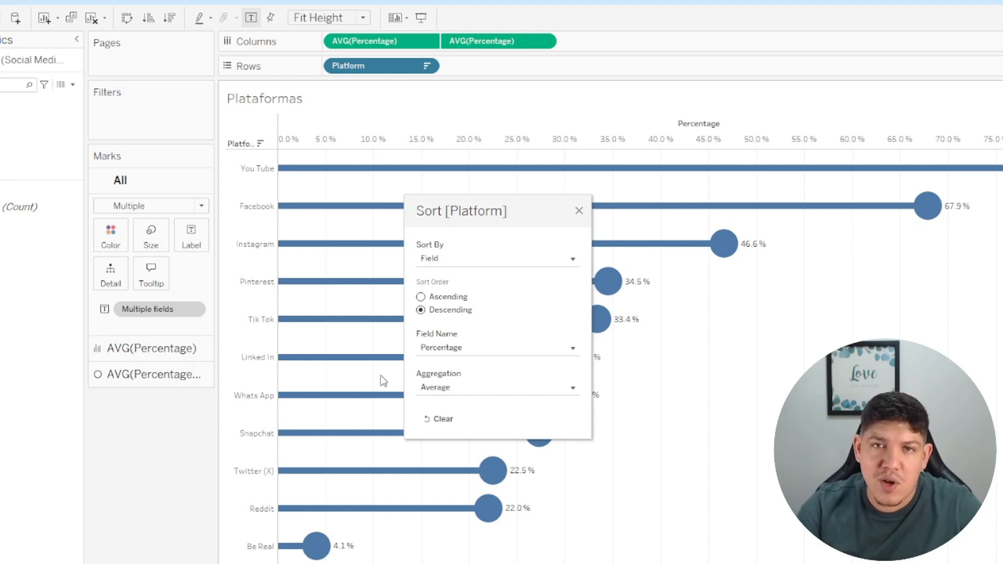
{"action": "left_click", "coordinate": [159, 444]}
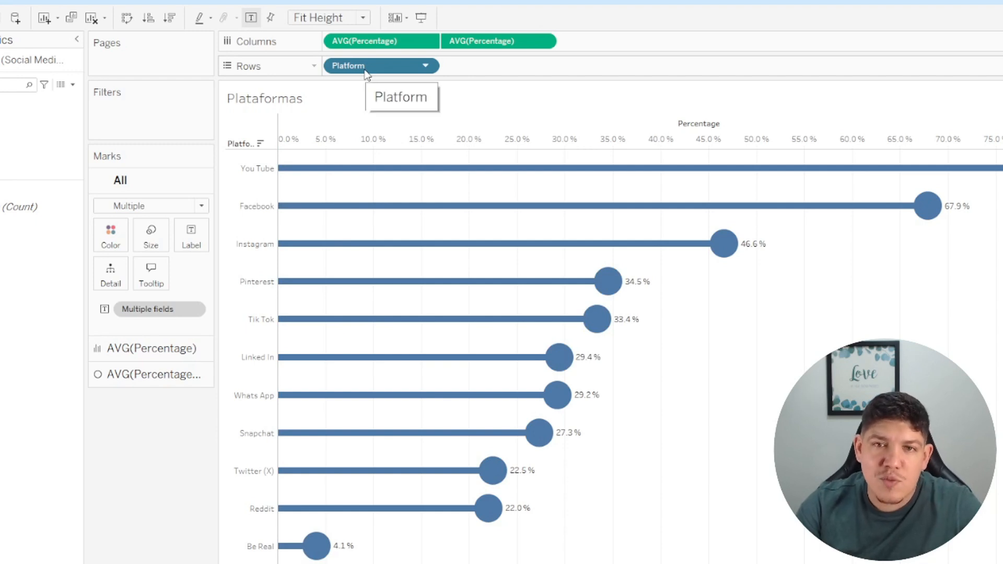
- Colour all marks by Platform and hide the Percentage axis headers
{"action": "left_click_drag", "start_coordinate": [365, 74], "coordinate": [124, 244]}
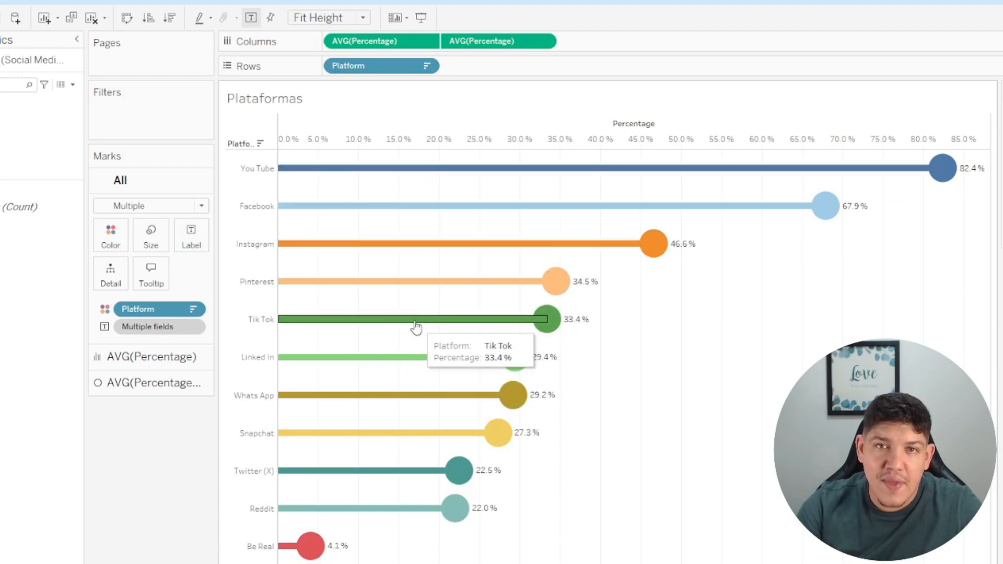
{"action": "right_click", "coordinate": [442, 136]}
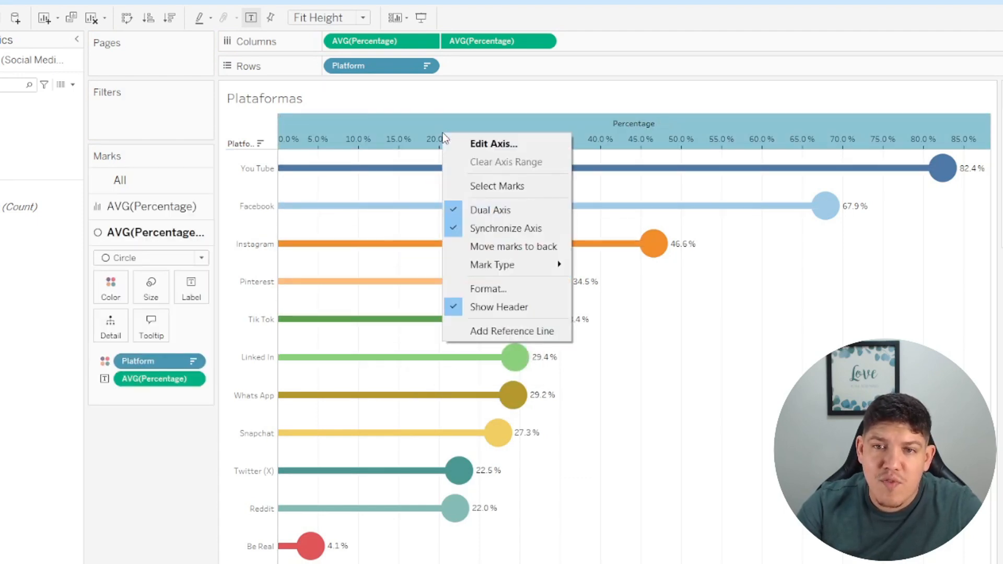
{"action": "left_click", "coordinate": [518, 308]}
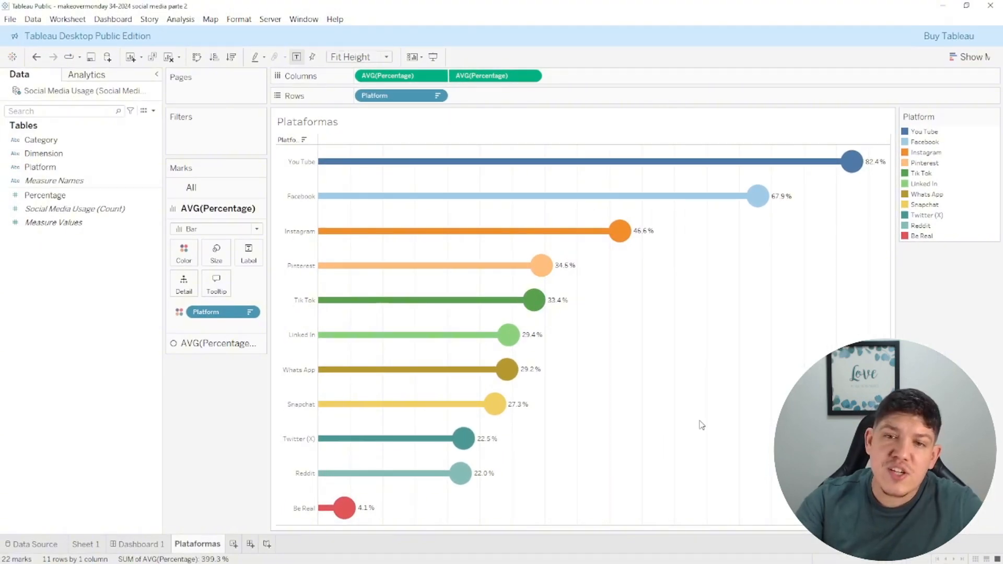
- Format the sheet's lines, setting zero lines, trend lines, reference lines, drop lines and axis ticks to None
{"action": "right_click", "coordinate": [630, 343]}
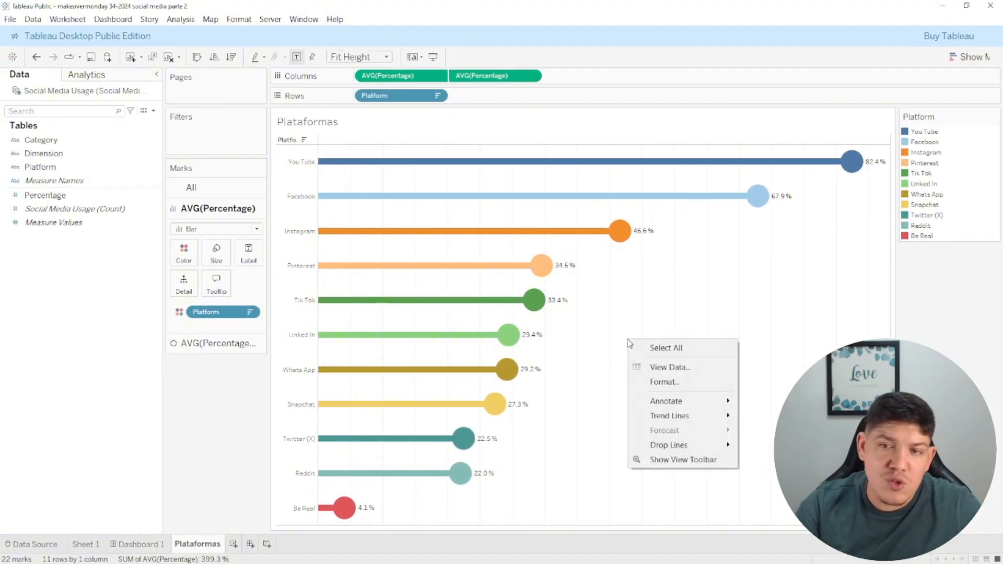
{"action": "left_click", "coordinate": [661, 383]}
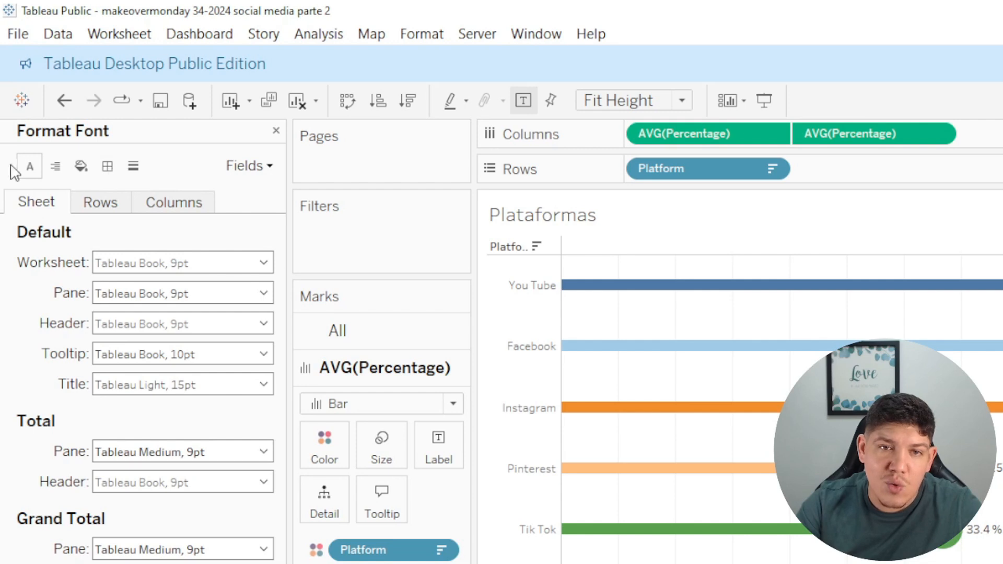
{"action": "left_click", "coordinate": [131, 167]}
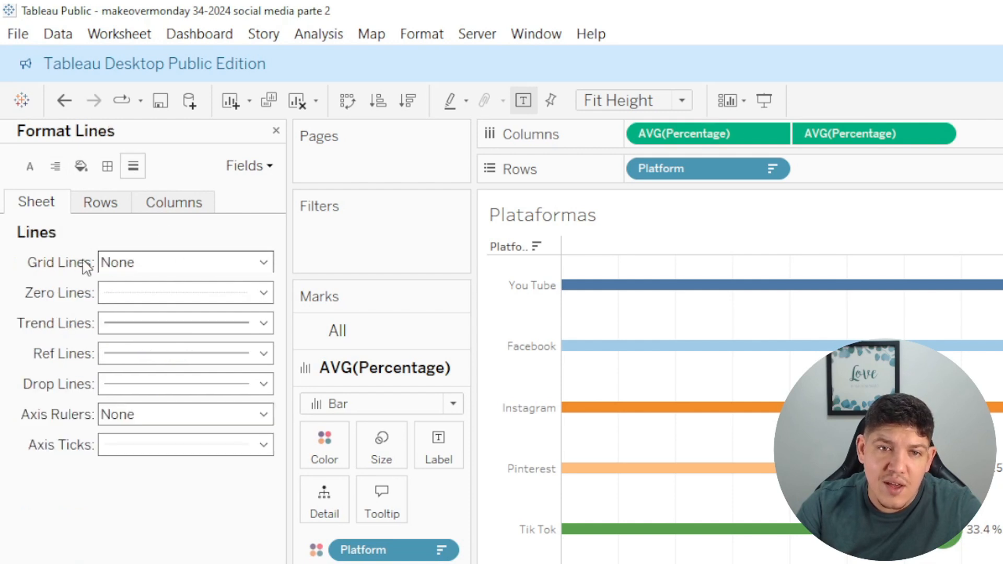
{"action": "left_click", "coordinate": [238, 295]}
{"action": "left_click", "coordinate": [186, 321]}
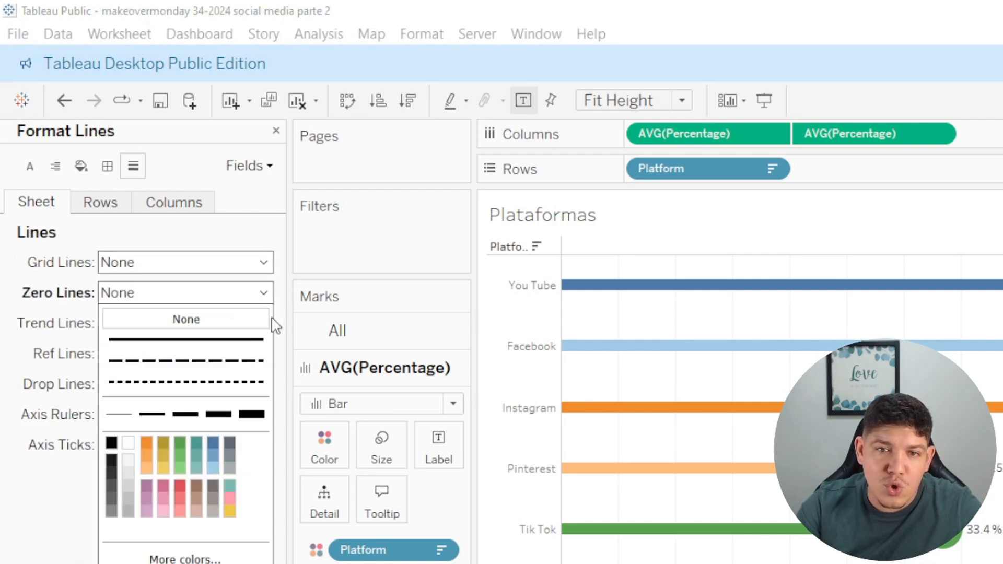
{"action": "left_click", "coordinate": [135, 325]}
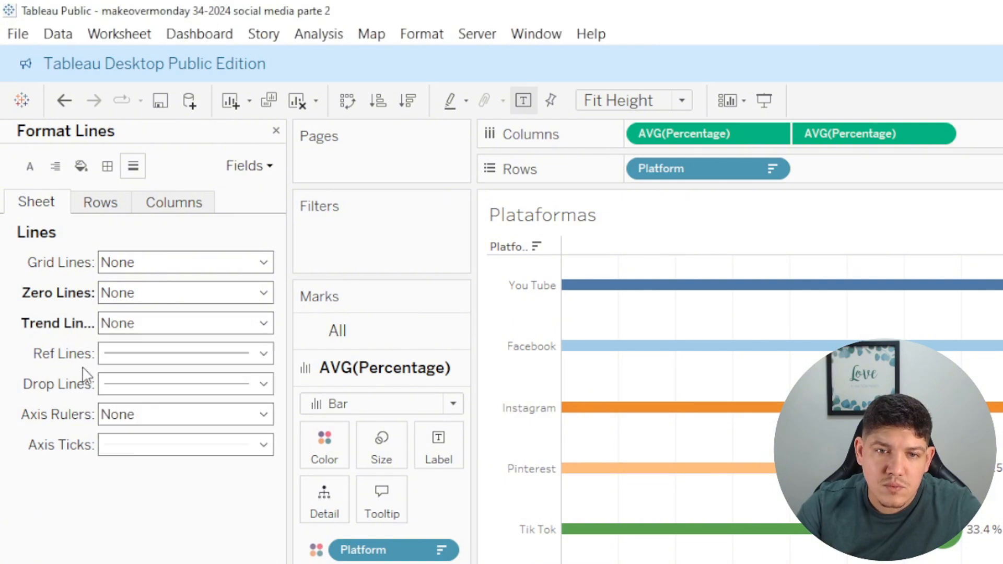
{"action": "left_click", "coordinate": [153, 380]}
{"action": "left_click", "coordinate": [167, 406]}
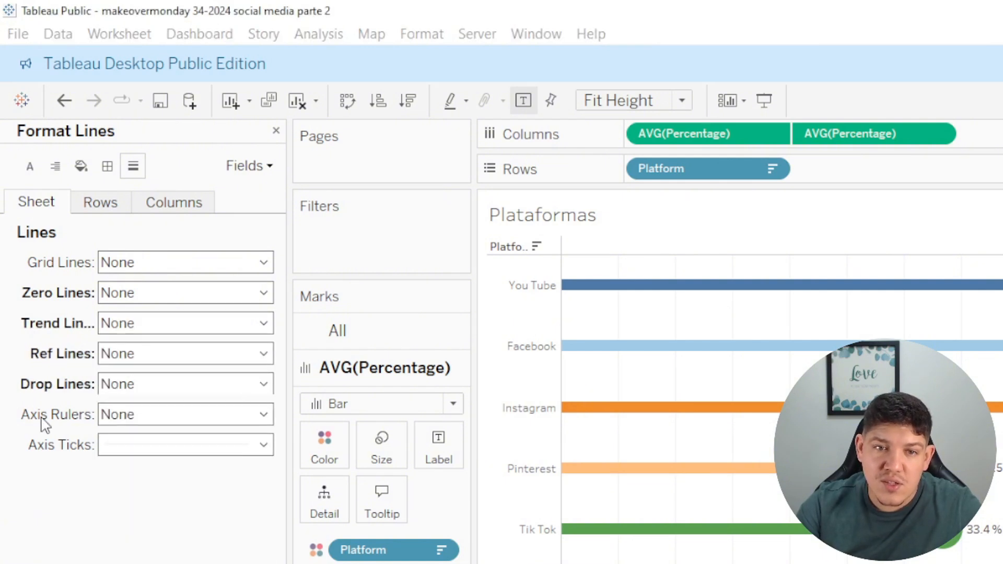
{"action": "left_click", "coordinate": [125, 449]}
{"action": "left_click", "coordinate": [138, 470]}
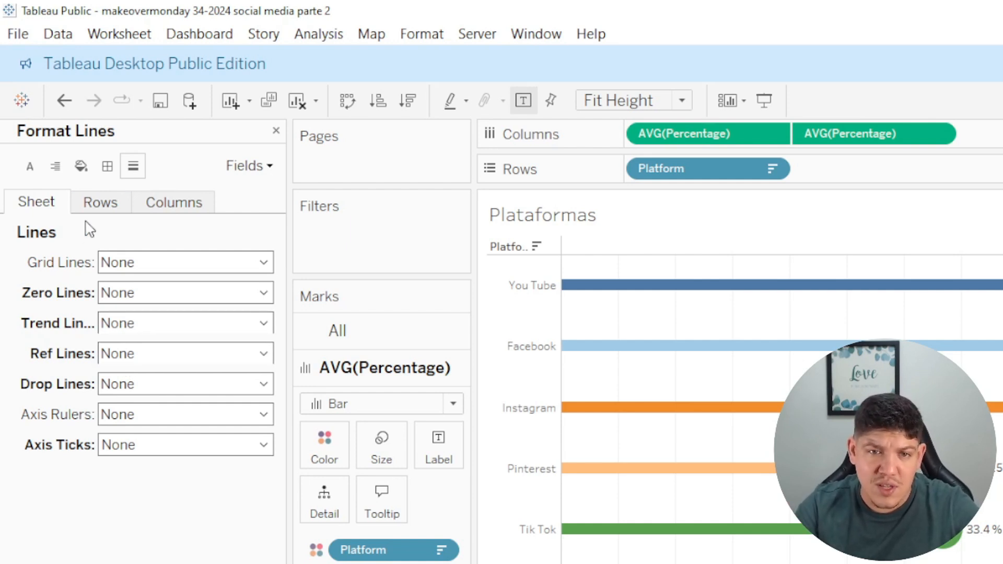
- Set the sheet's Grand Total pane and header borders to None
{"action": "left_click", "coordinate": [96, 202]}
{"action": "left_click", "coordinate": [142, 208]}
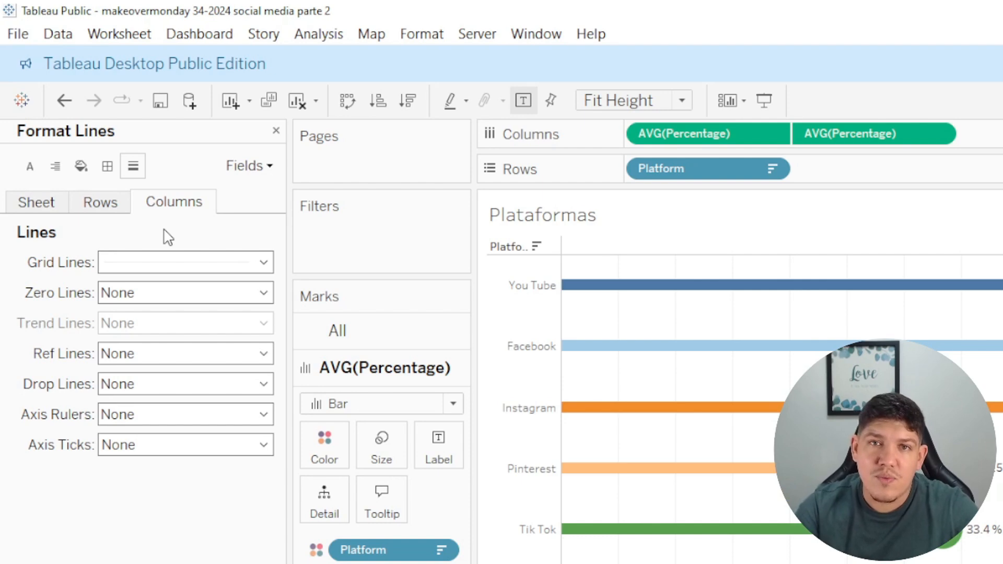
{"action": "left_click", "coordinate": [107, 166]}
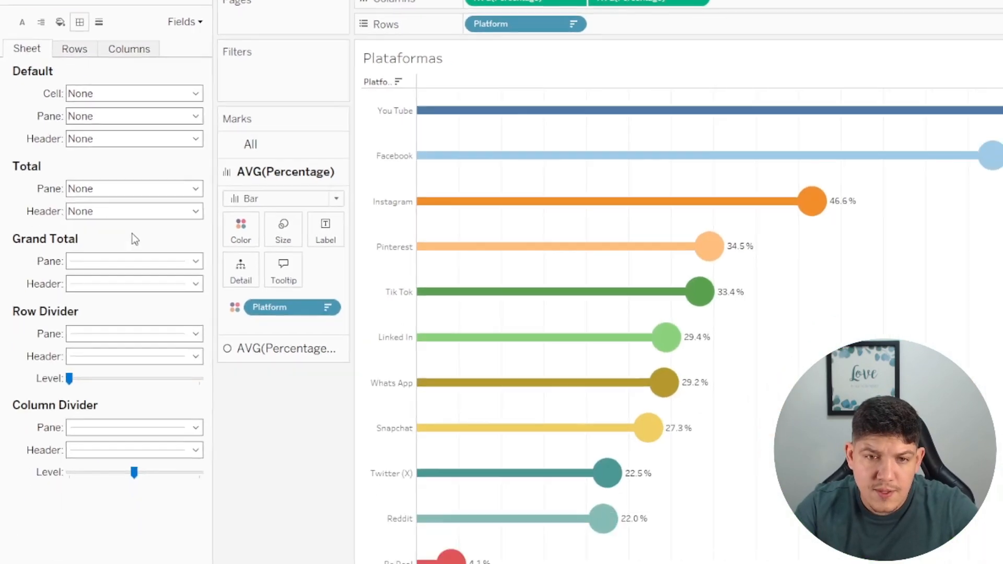
{"action": "left_click", "coordinate": [261, 480]}
{"action": "left_click", "coordinate": [209, 506]}
{"action": "left_click", "coordinate": [261, 511]}
{"action": "left_click", "coordinate": [209, 538]}
- Set the pane and header borders of both the Row Divider and the Column Divider to None
{"action": "left_click", "coordinate": [187, 303]}
{"action": "left_click", "coordinate": [150, 322]}
{"action": "left_click", "coordinate": [187, 325]}
{"action": "left_click", "coordinate": [151, 343]}
{"action": "left_click", "coordinate": [187, 393]}
{"action": "left_click", "coordinate": [151, 412]}
{"action": "left_click", "coordinate": [188, 415]}
{"action": "left_click", "coordinate": [151, 434]}
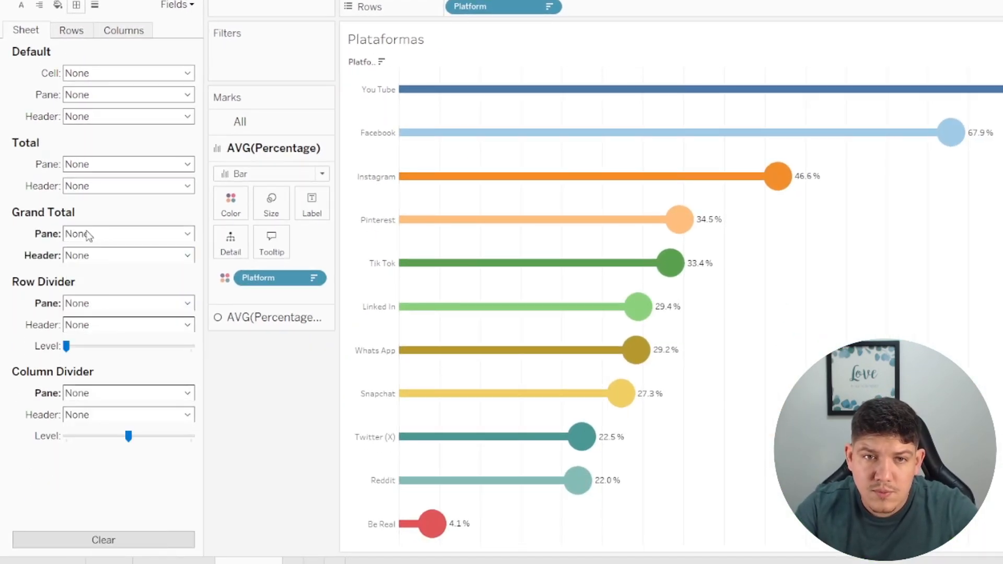
- Set the grid lines for columns to None and give the columns' zero lines a dotted style
{"action": "left_click", "coordinate": [71, 31]}
{"action": "left_click", "coordinate": [95, 5]}
{"action": "left_click", "coordinate": [123, 31]}
{"action": "left_click", "coordinate": [127, 73]}
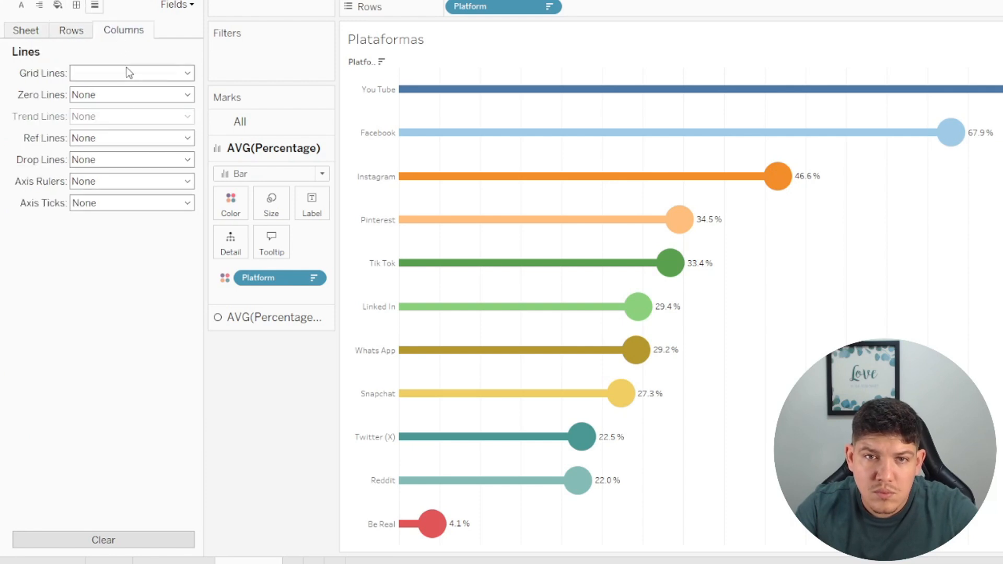
{"action": "left_click", "coordinate": [120, 112]}
{"action": "left_click", "coordinate": [131, 94]}
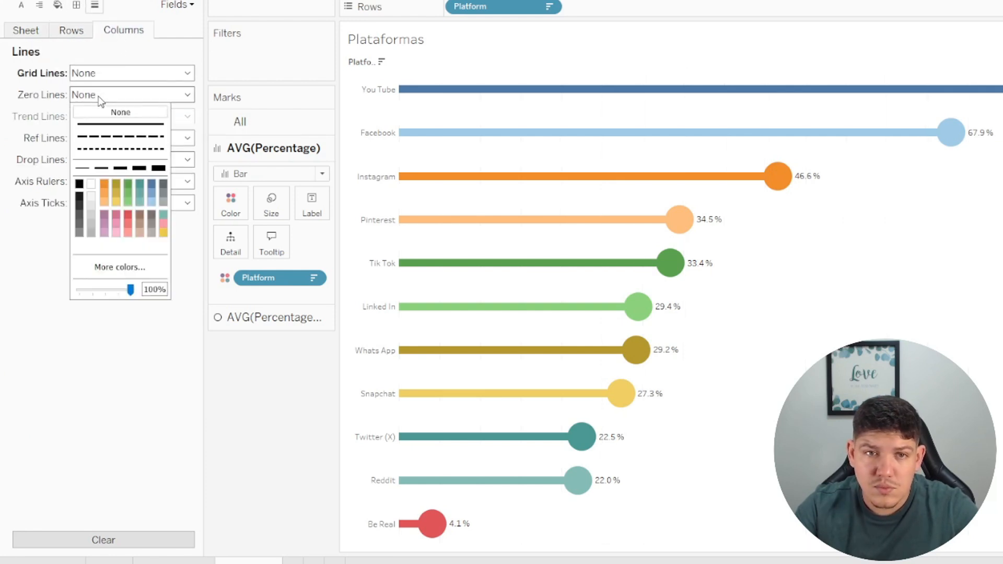
{"action": "left_click", "coordinate": [116, 149]}
{"action": "left_click", "coordinate": [72, 401]}
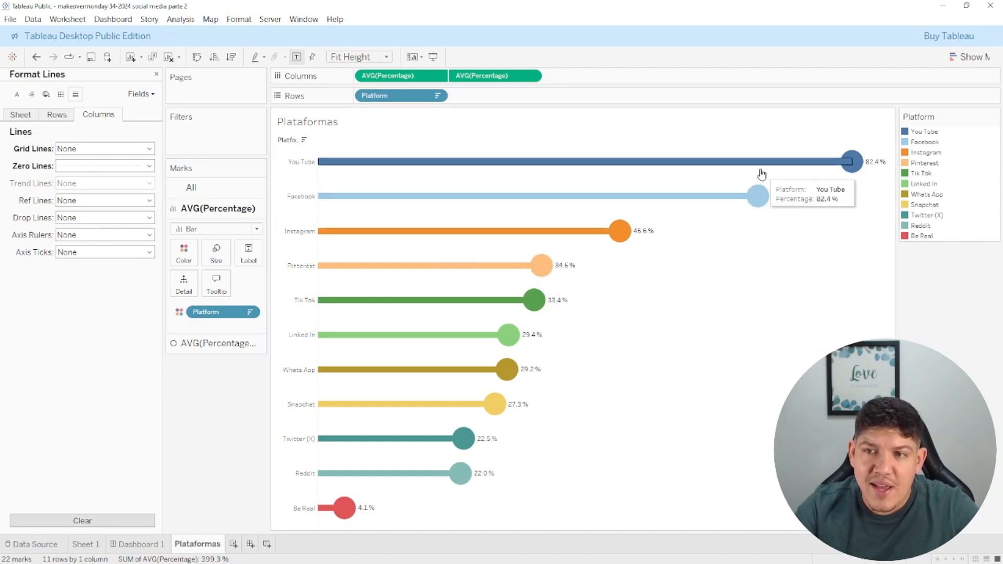
- Hide the Platform field label for rows above the platform names
{"action": "right_click", "coordinate": [291, 146]}
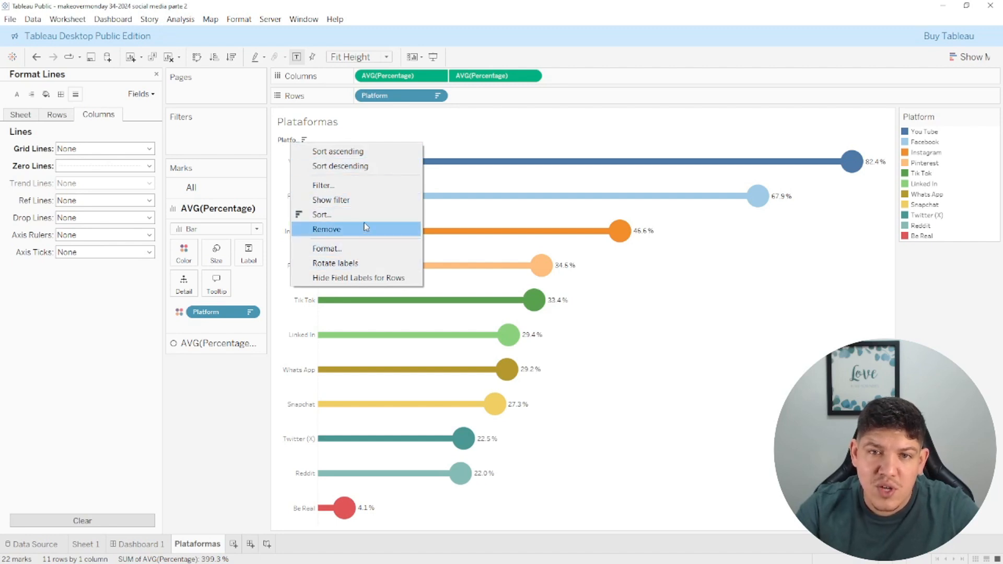
{"action": "left_click", "coordinate": [371, 284]}
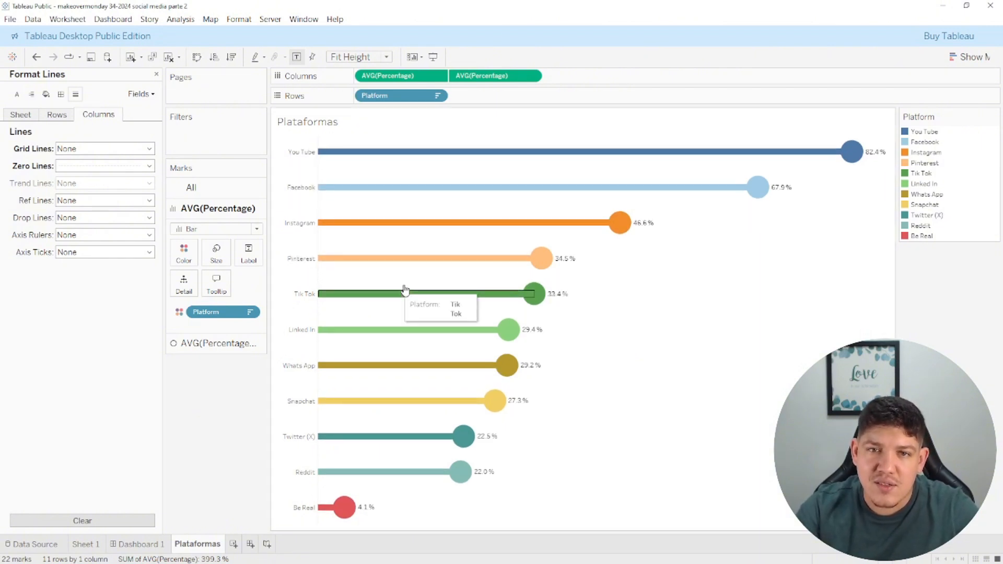
- Format the labels of the circle marks with a bold 12 pt font
{"action": "left_click", "coordinate": [248, 256]}
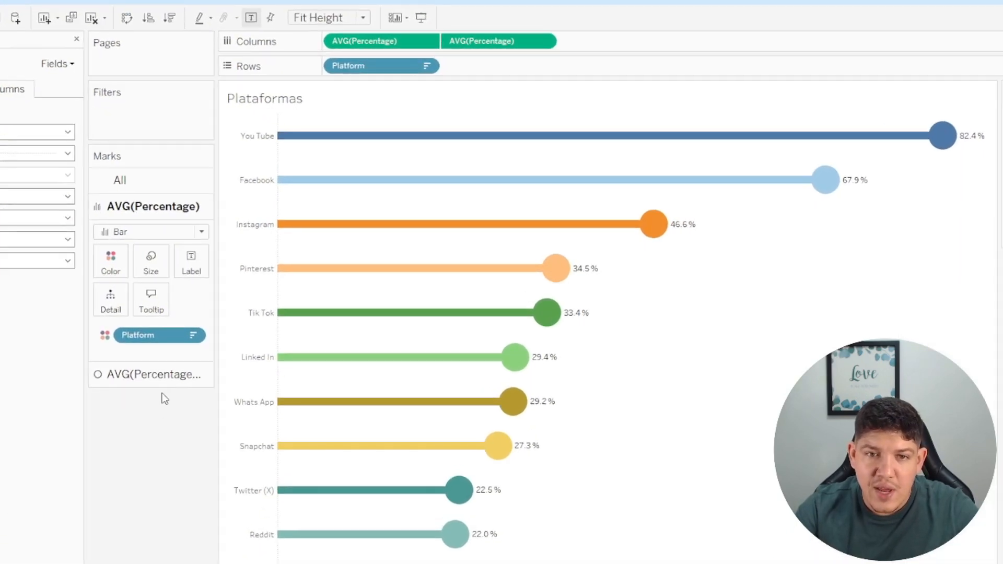
{"action": "left_click", "coordinate": [170, 376]}
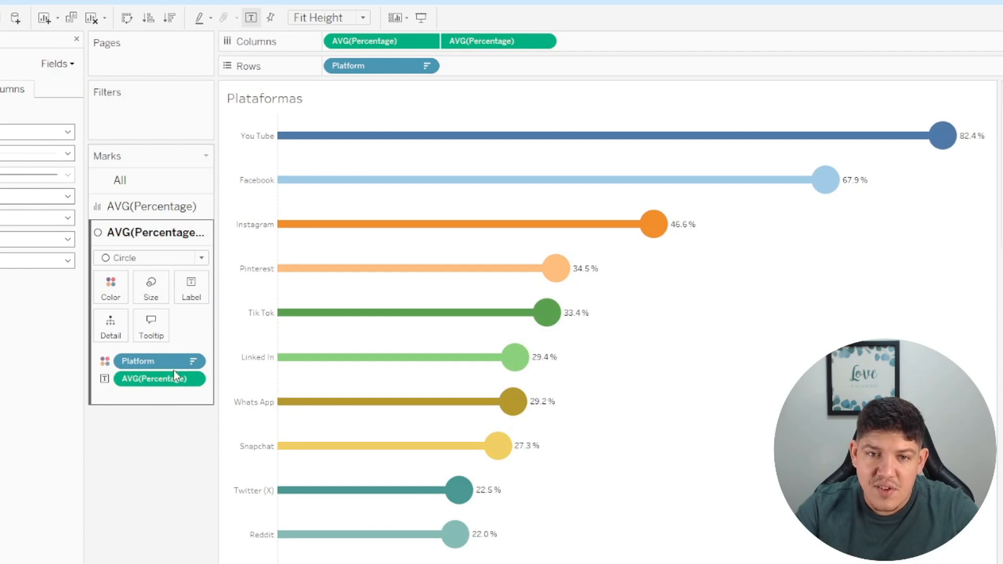
{"action": "left_click", "coordinate": [192, 287]}
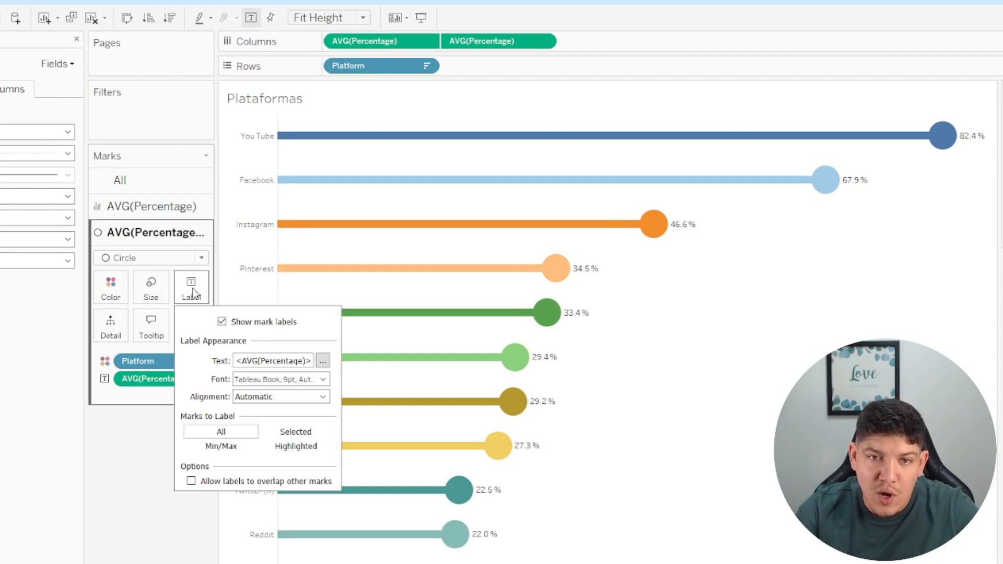
{"action": "left_click", "coordinate": [323, 379]}
{"action": "left_click", "coordinate": [265, 416]}
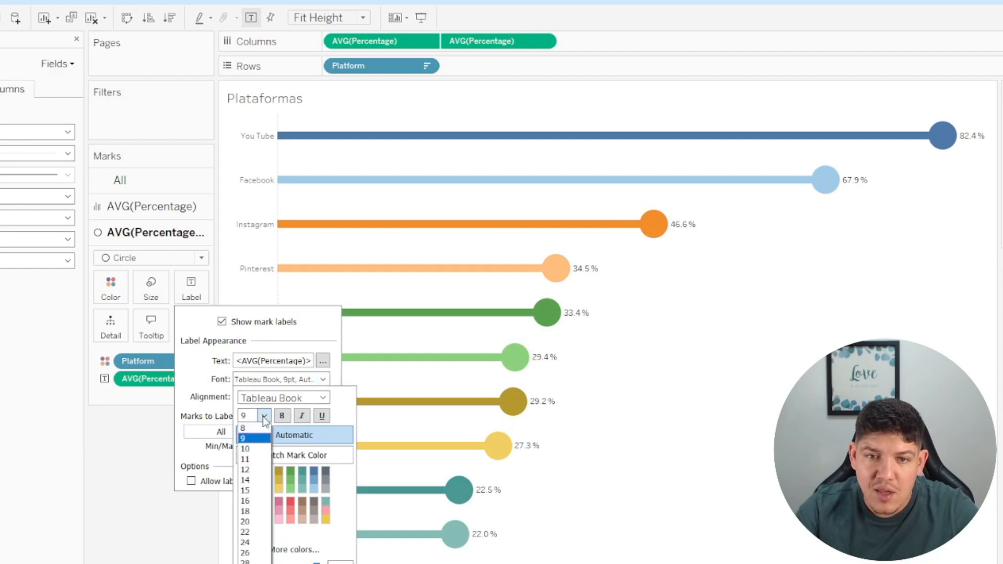
{"action": "left_click", "coordinate": [250, 463]}
{"action": "left_click", "coordinate": [282, 416]}
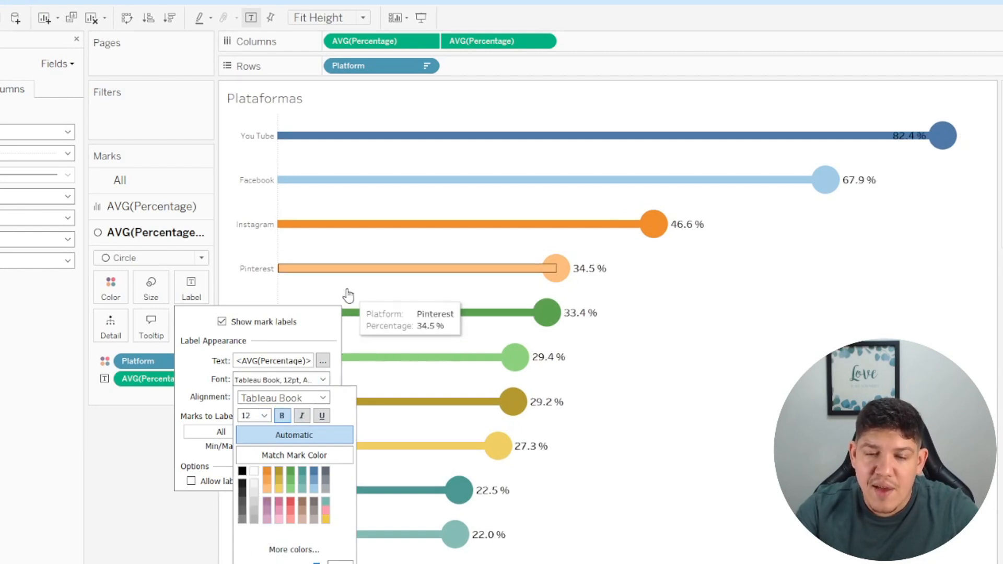
{"action": "left_click", "coordinate": [322, 398]}
{"action": "left_click", "coordinate": [193, 407]}
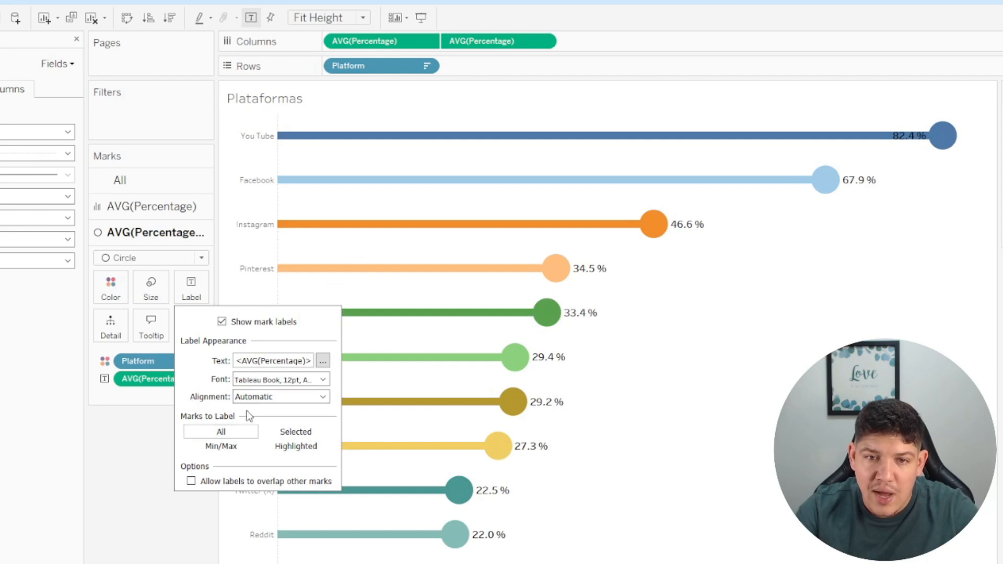
- Align the labels of the circle marks horizontally to the right
{"action": "left_click", "coordinate": [295, 398]}
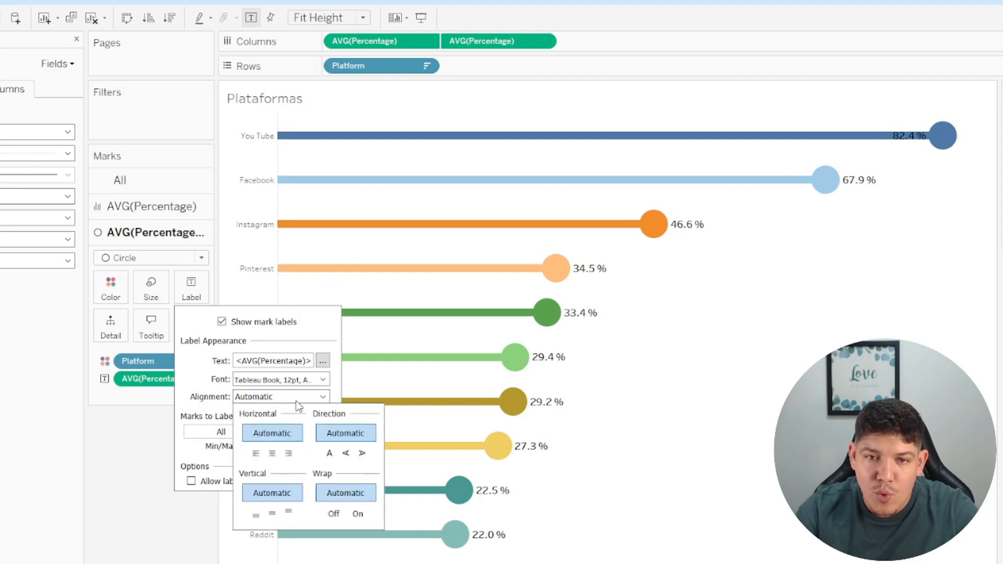
{"action": "left_click", "coordinate": [292, 459]}
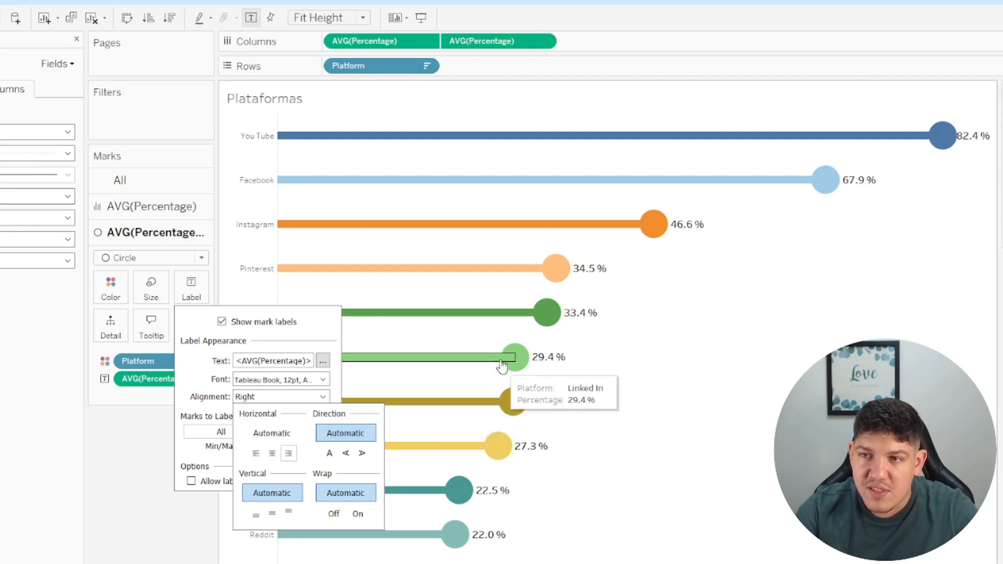
{"action": "left_click", "coordinate": [148, 470]}
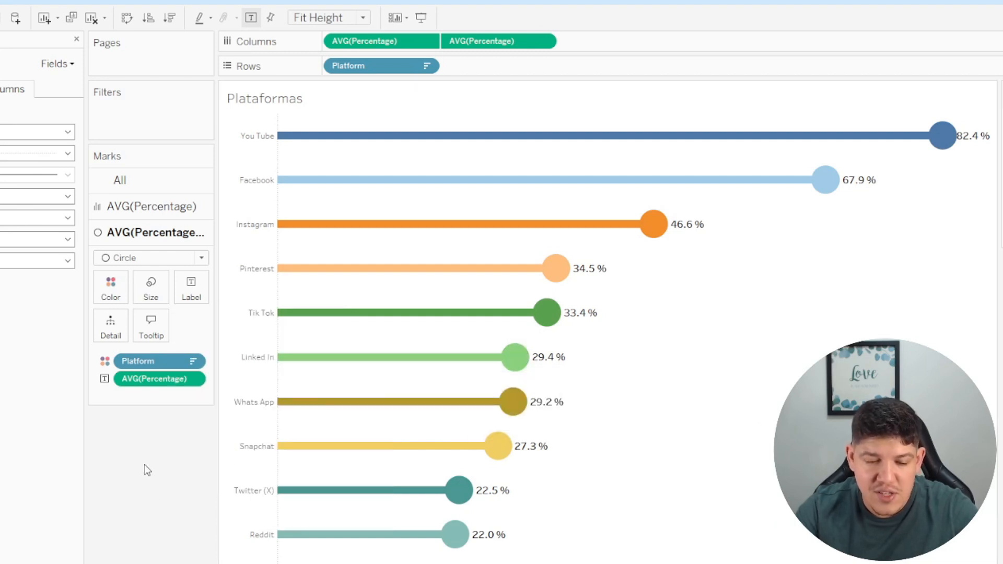